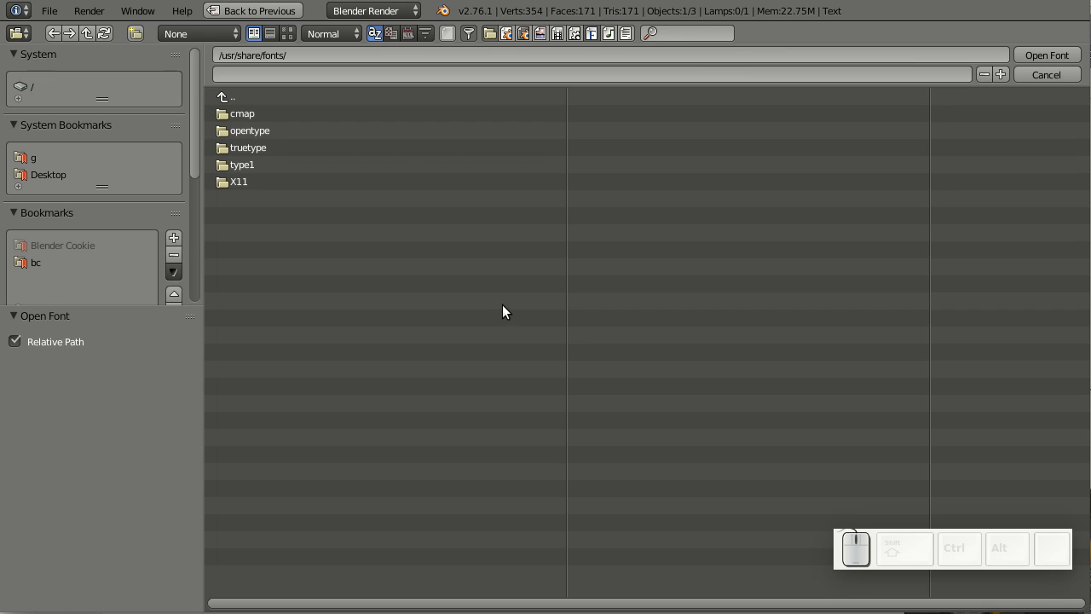
Set the font browser's recursion to Three Levels under /usr/share/fonts/, after trying One and Two Levels.
left_click(197, 36)
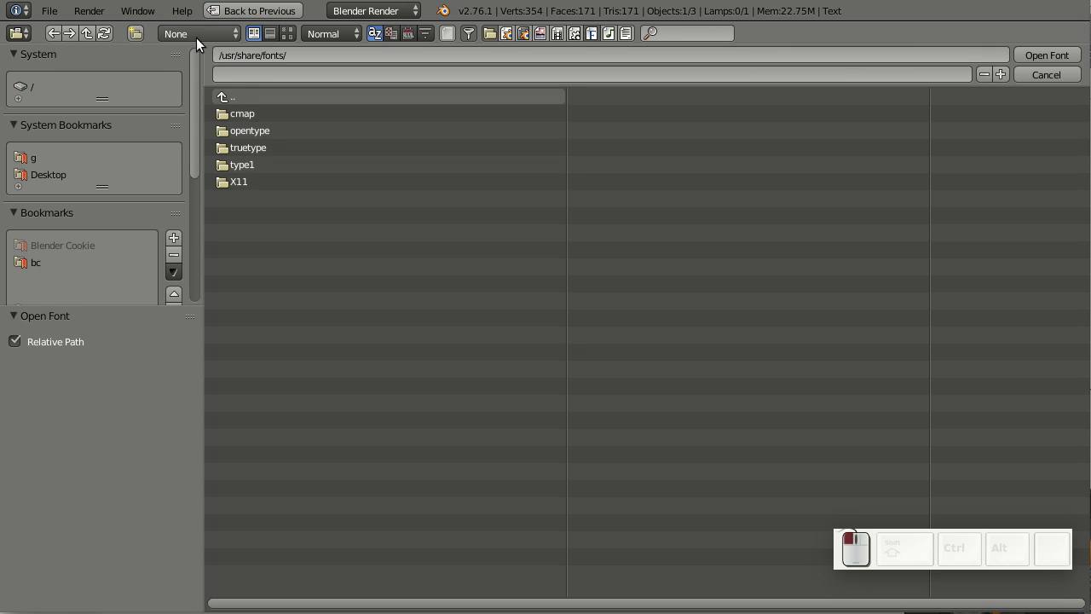
left_click(189, 74)
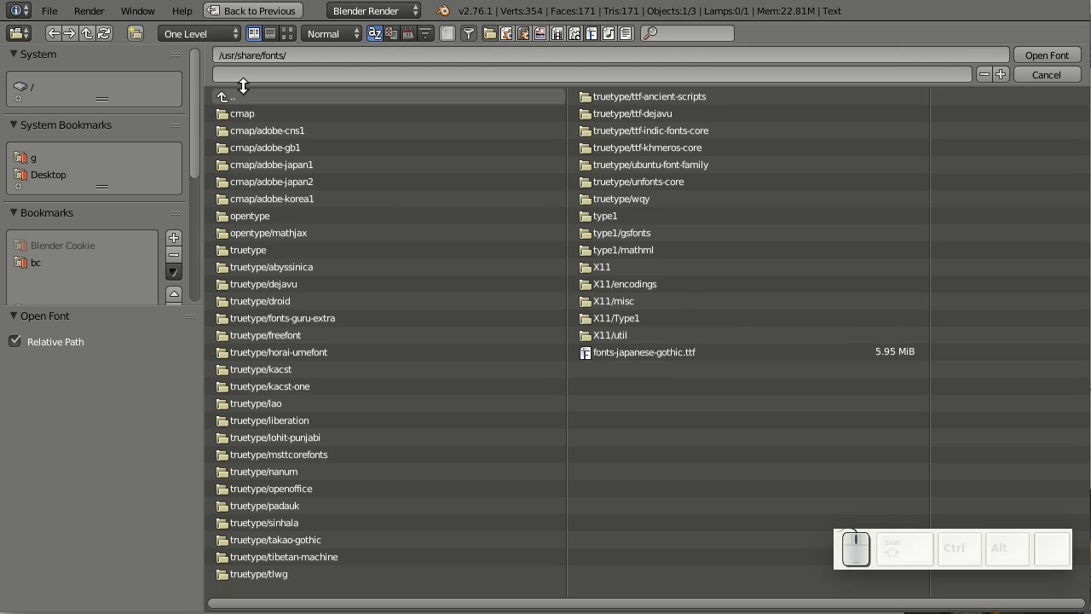
left_click(213, 30)
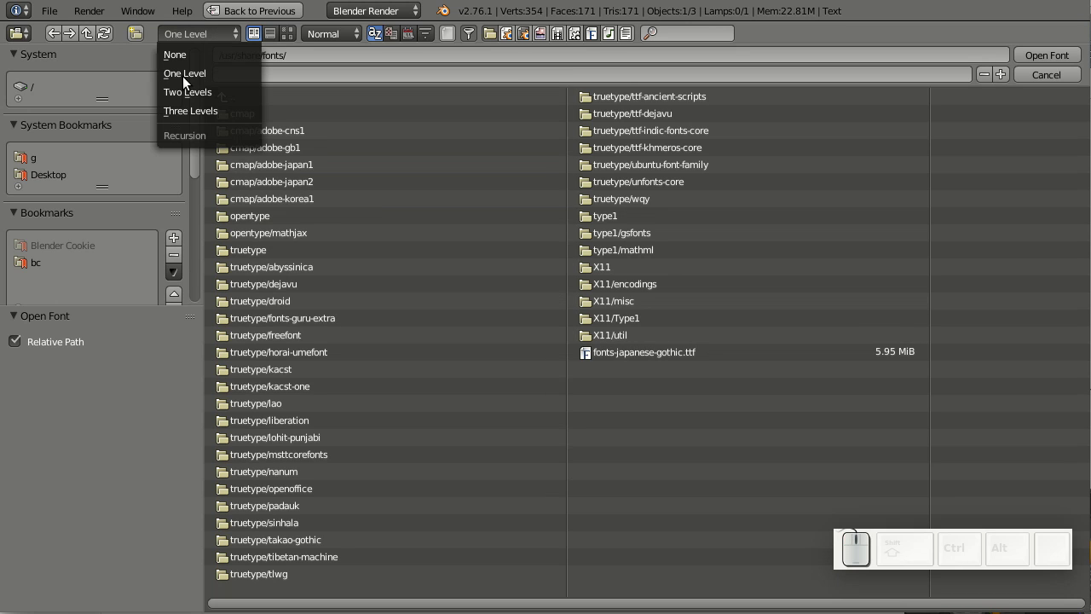
left_click(177, 86)
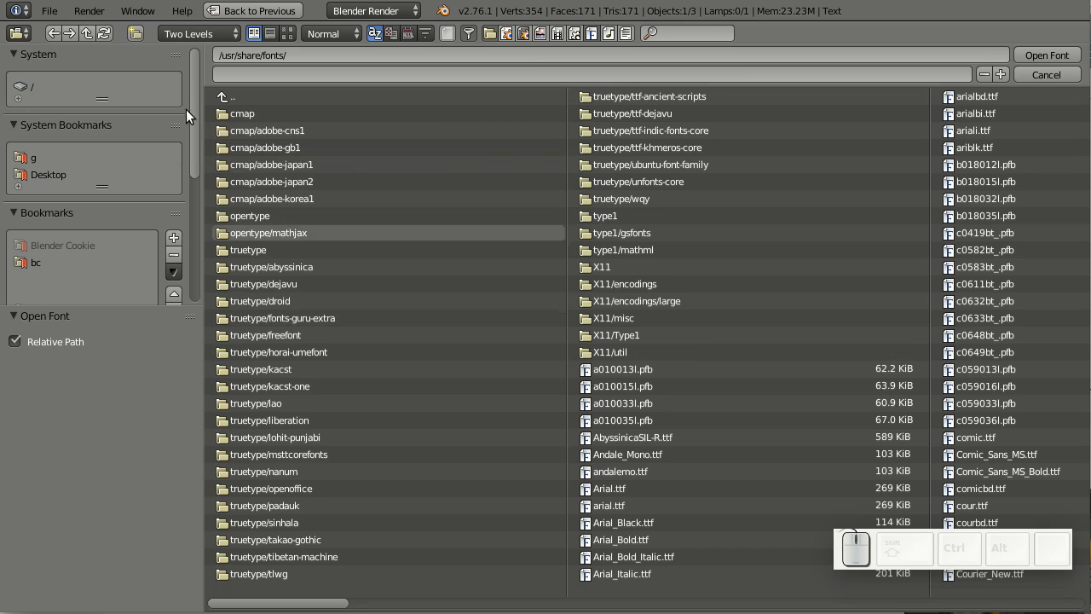
left_click(192, 34)
left_click(195, 111)
left_click_drag(251, 605, 257, 531)
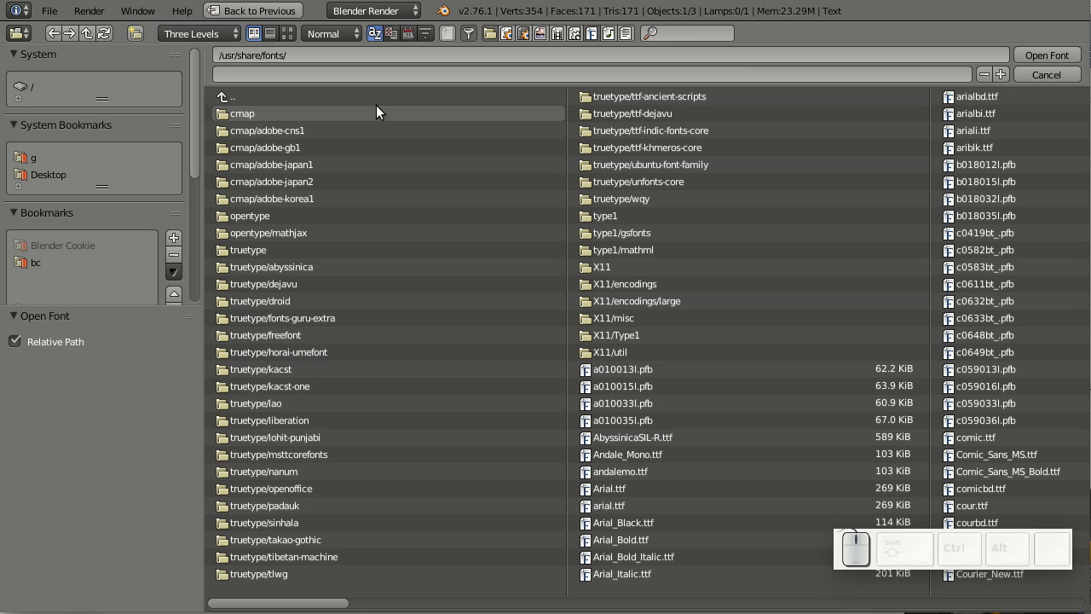
Try the Tiny, Small and Normal display sizes for the font file entries.
left_click(329, 34)
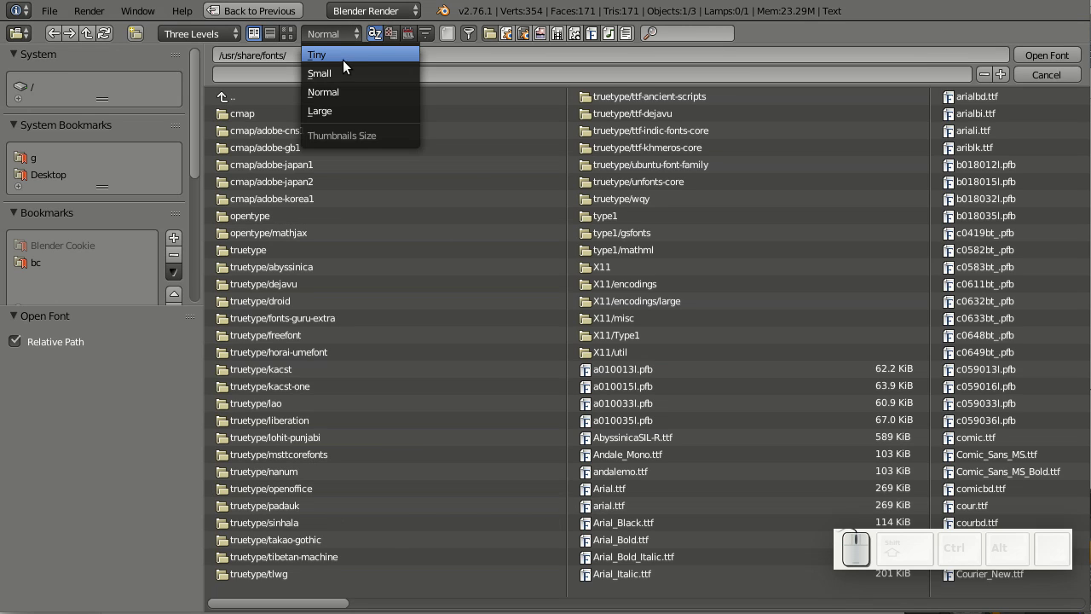
left_click(335, 56)
left_click(320, 34)
left_click(321, 70)
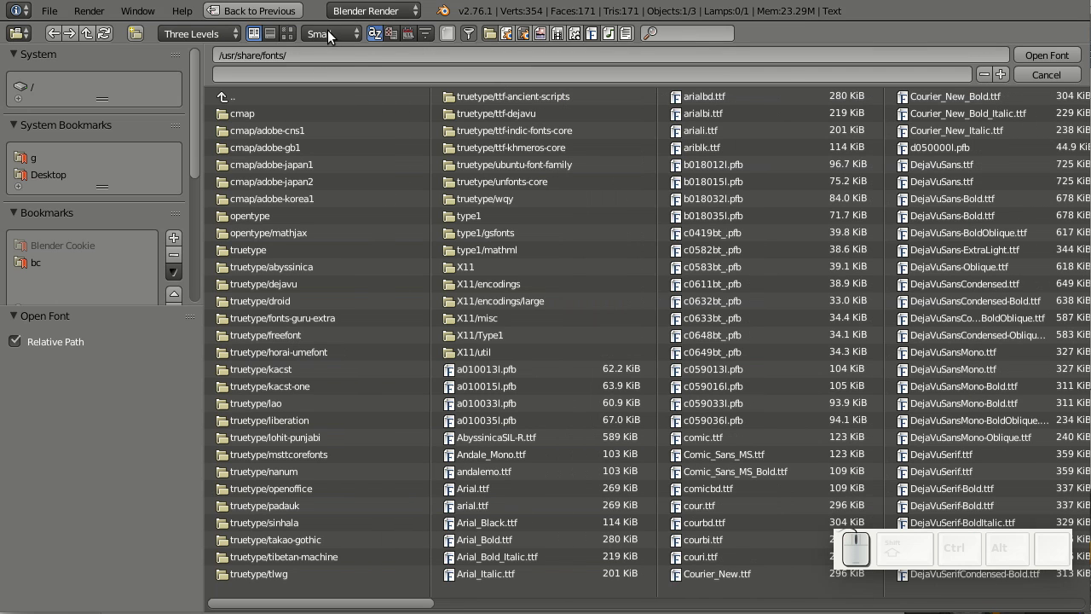
left_click(328, 33)
left_click(324, 88)
Set the entries to Large size and switch to the detailed list with dates and sizes.
left_click(328, 34)
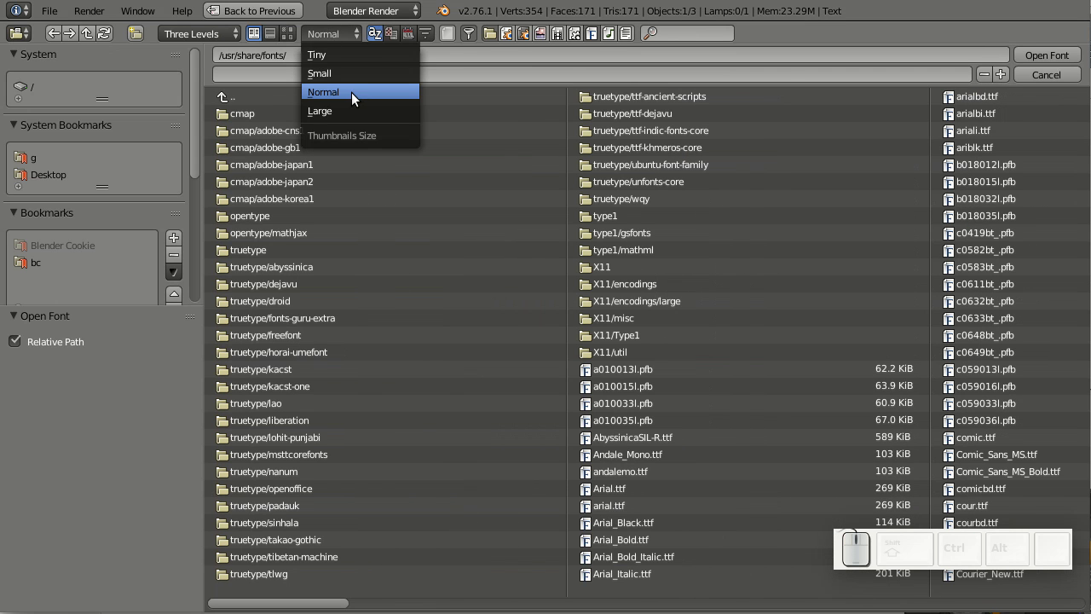
left_click(327, 106)
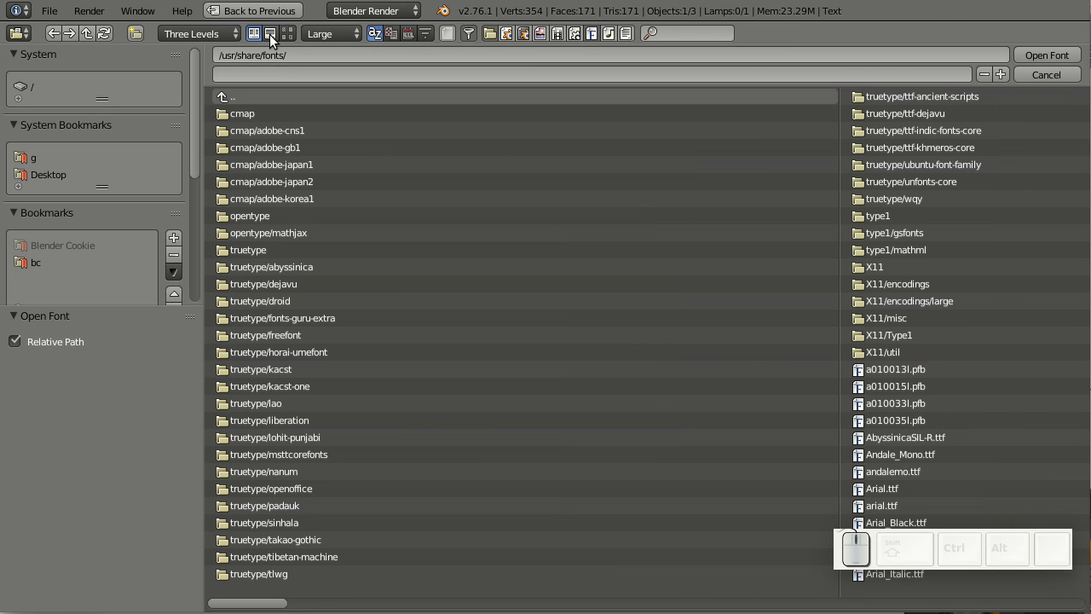
left_click(270, 34)
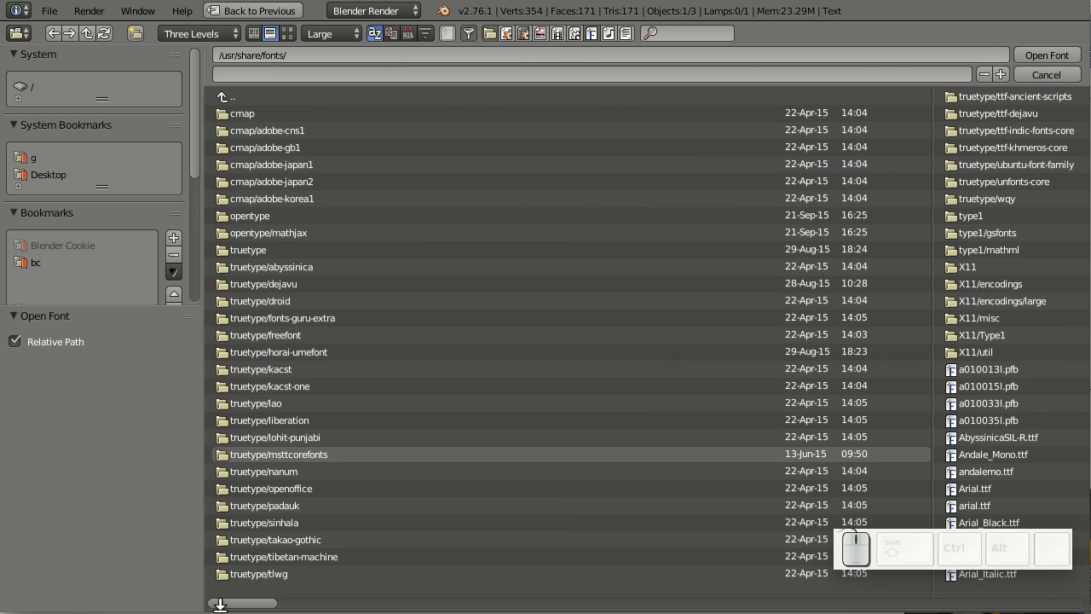
left_click_drag(220, 603, 342, 602)
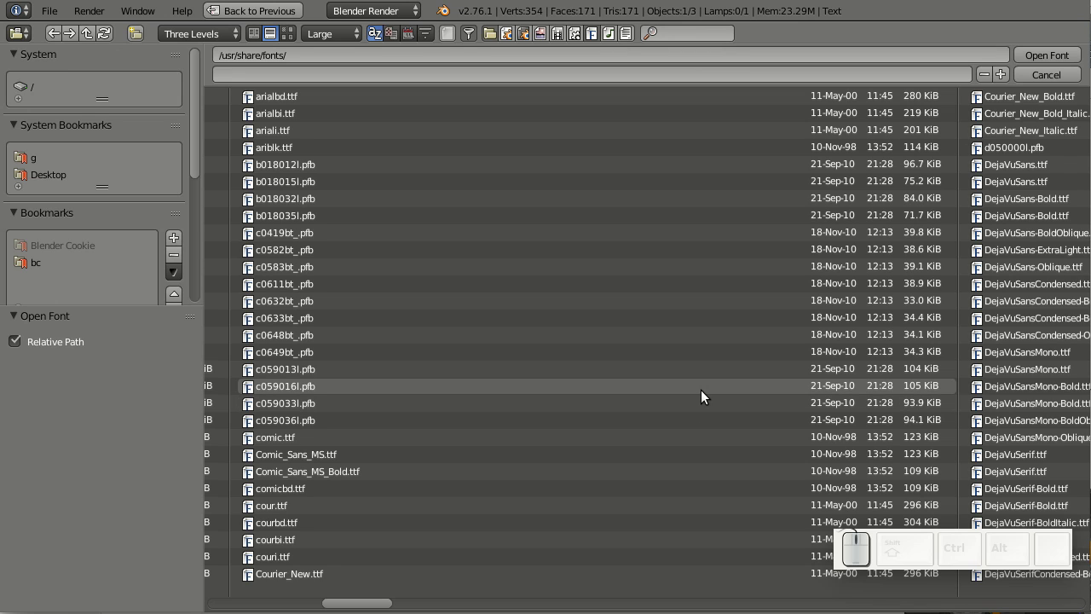
Show the fonts as Small thumbnails and select arialbd.ttf.
left_click(288, 34)
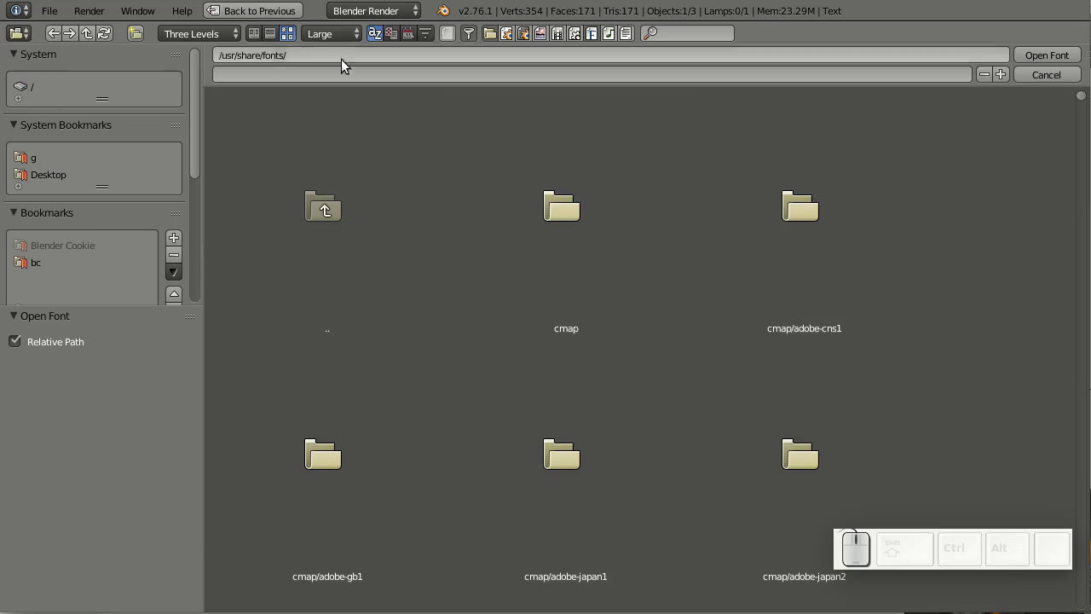
left_click(333, 35)
left_click(328, 75)
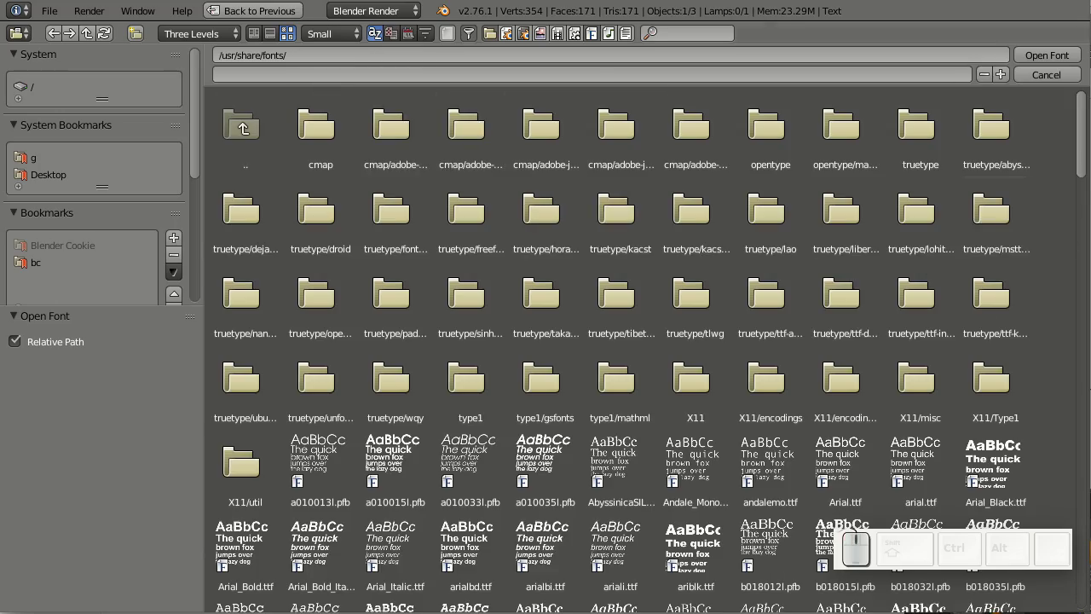
left_click_drag(1081, 127, 1062, 193)
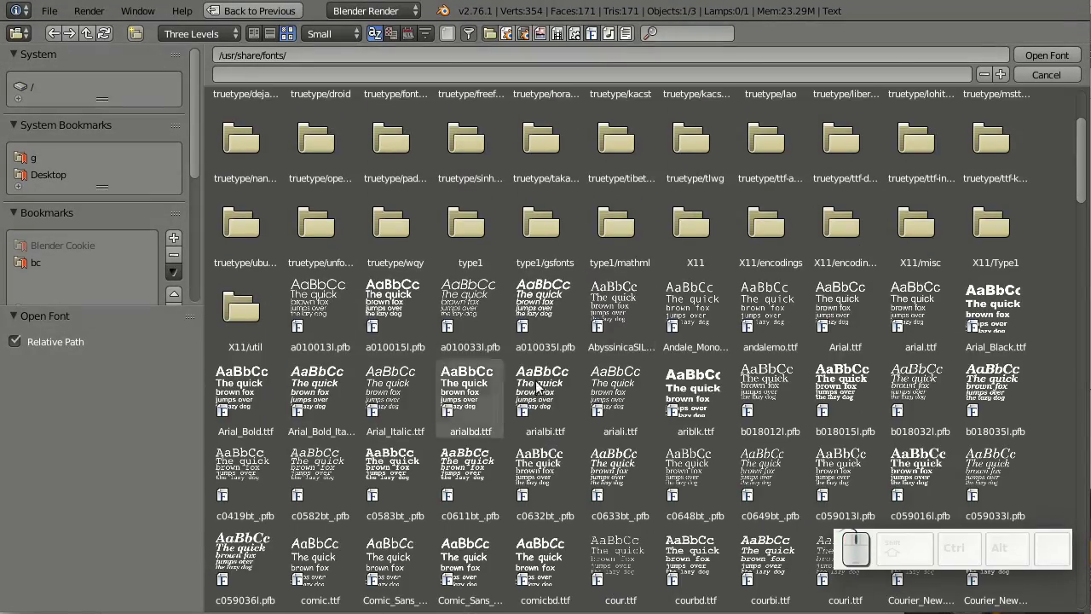
left_click(470, 385)
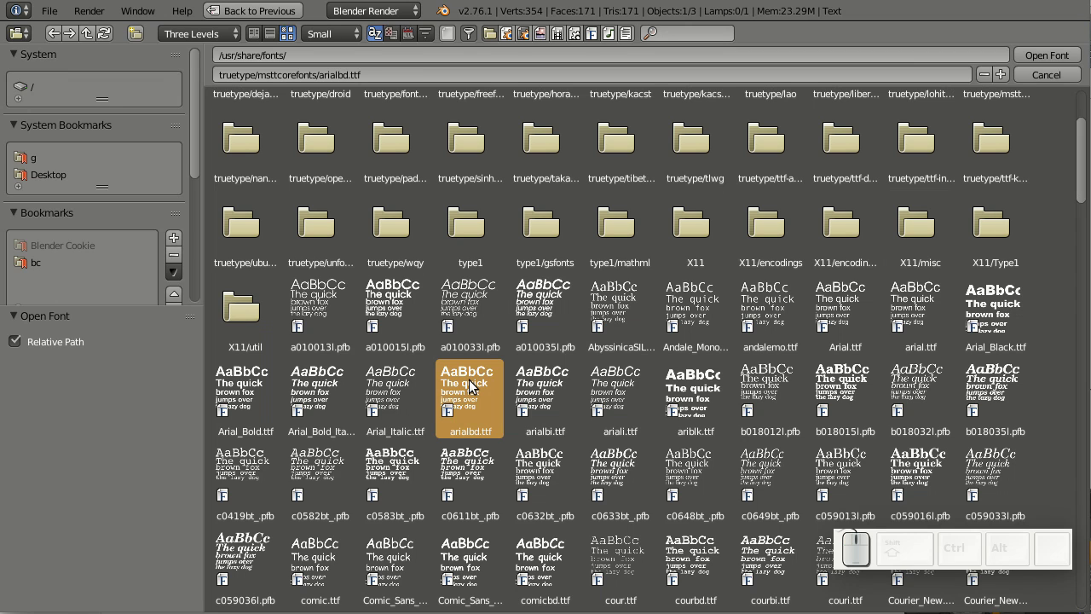
Extend the Shift-arrow selection from Arial_Bold_Italic.ttf to Comic_Sans_MS_Bold.ttf, then shrink it back to Arial_Italic.ttf.
key("Right")
key("Right")
key("Right")
key("Right")
key("Right")
key("Right")
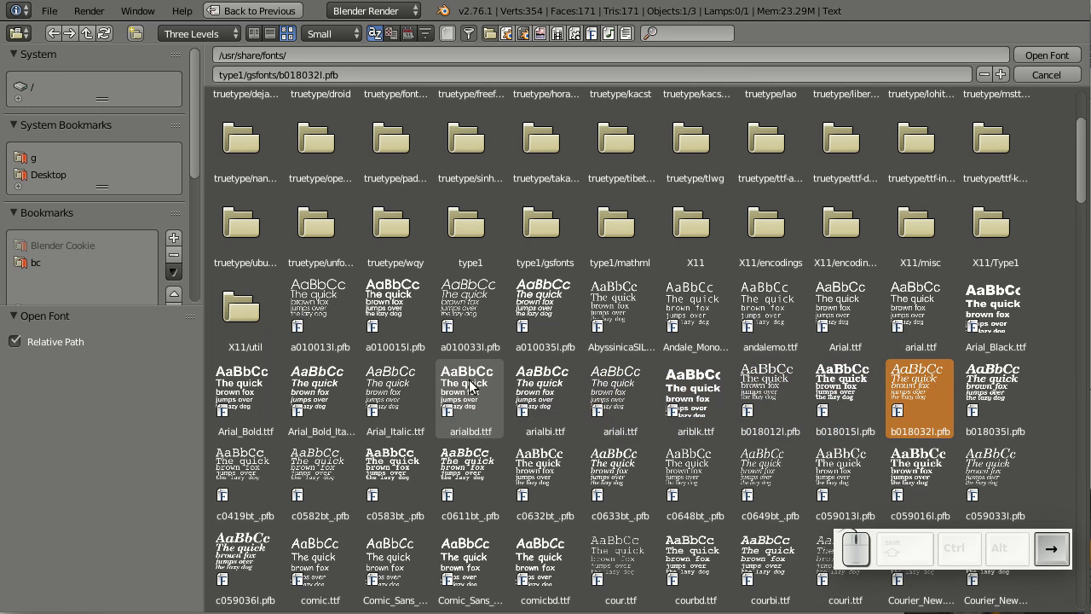
key("Left")
key("Left")
key("Left")
key("Left")
key("Left")
key("Left")
key("Left")
key("Left")
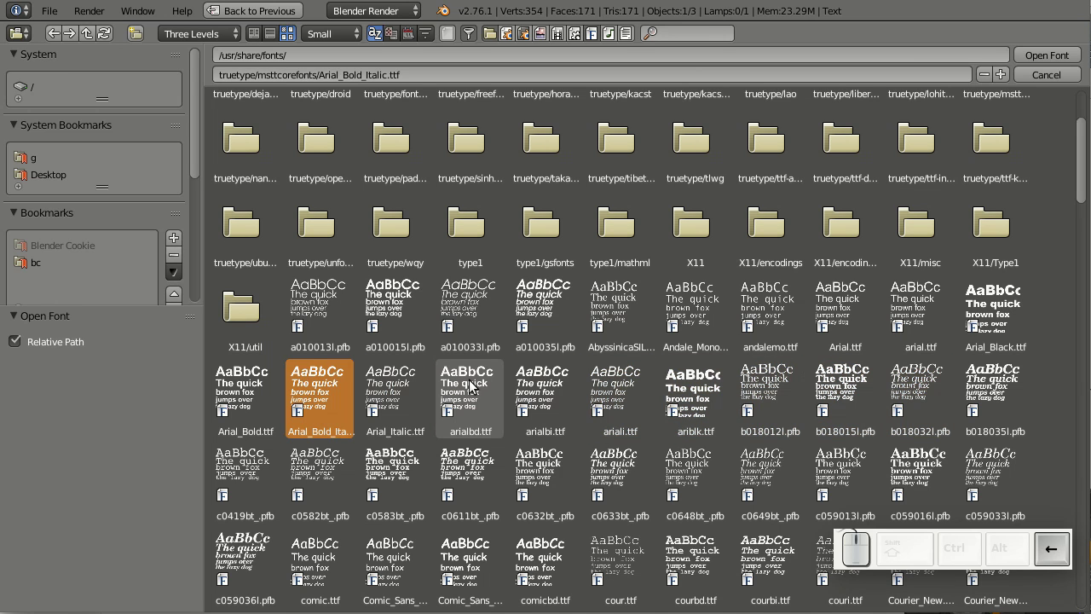
key("shift+Right")
key("shift+Right")
key("shift+Right")
key("shift+Right")
key("shift+Right")
key("shift+Right")
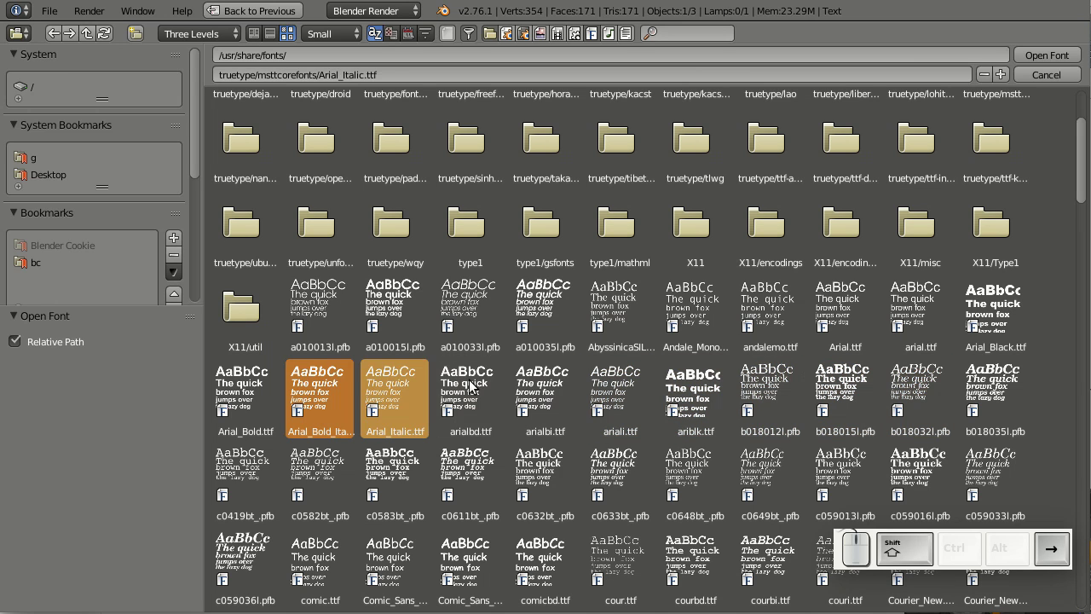
key("shift+Down")
key("shift+Down")
key("shift+Left")
key("shift+Left")
key("shift+Left")
key("shift+Left")
key("shift+Left")
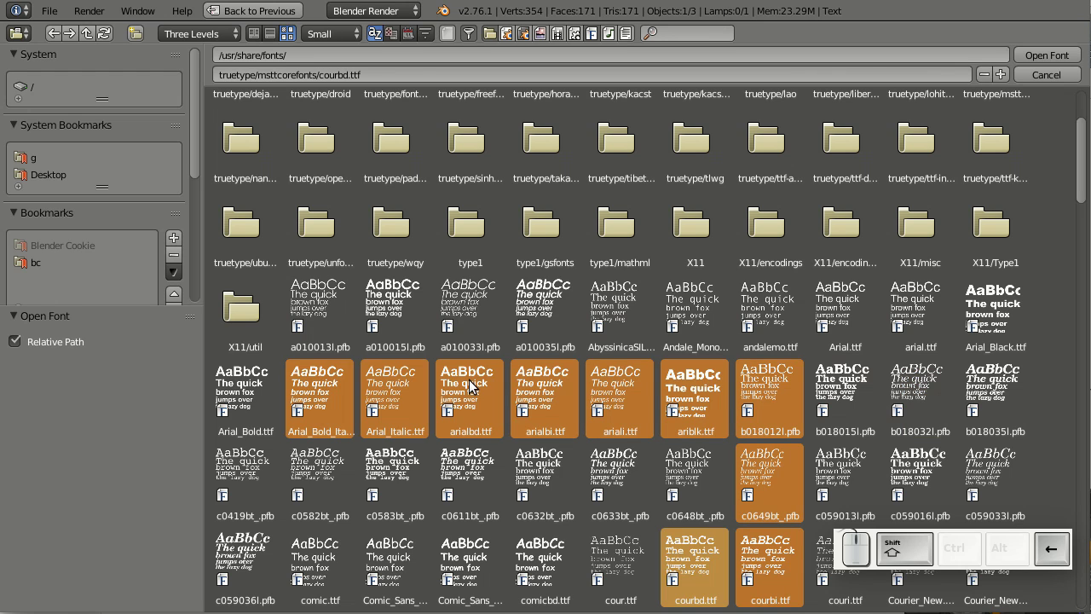
key("shift+Right")
key("shift+Right")
key("shift+Right")
key("shift+Right")
key("shift+Right")
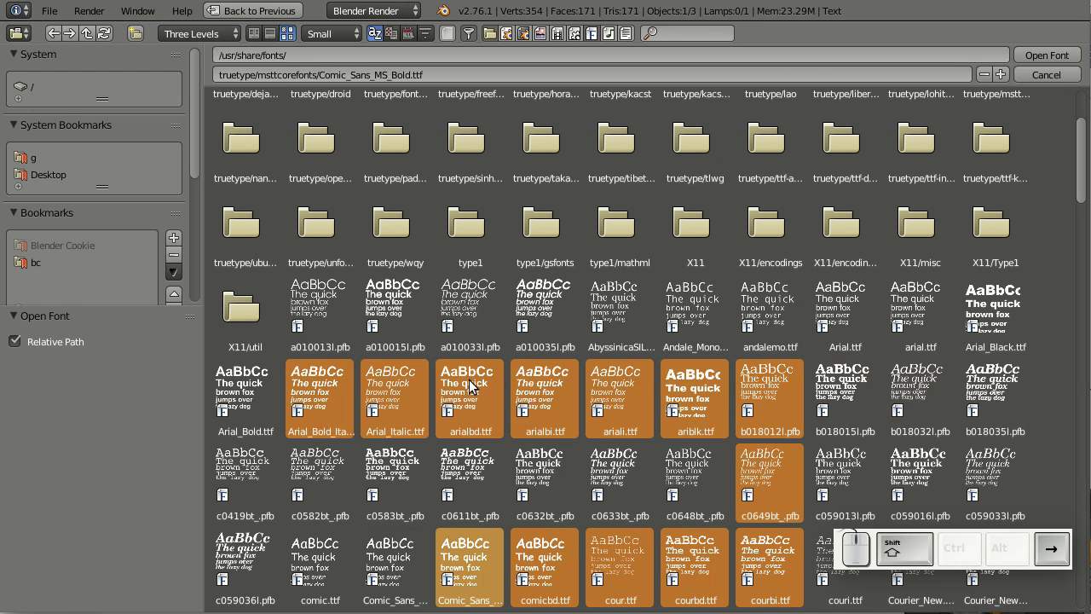
key("shift+Up")
key("shift+Up")
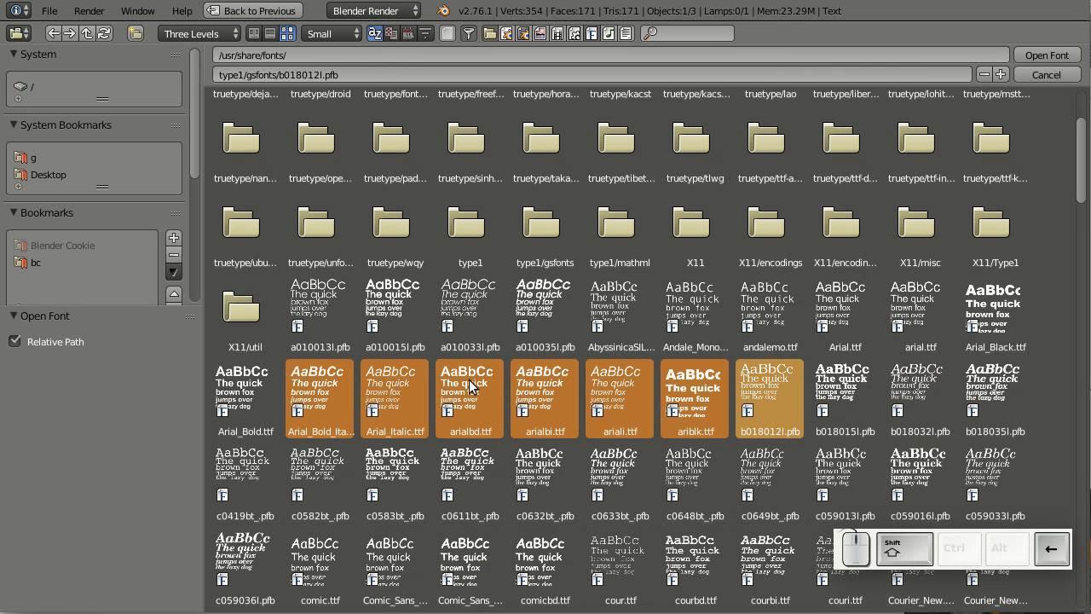
key("shift+Left")
key("shift+Left")
key("shift+Left")
key("shift+Left")
key("shift+Left")
key("shift+Left")
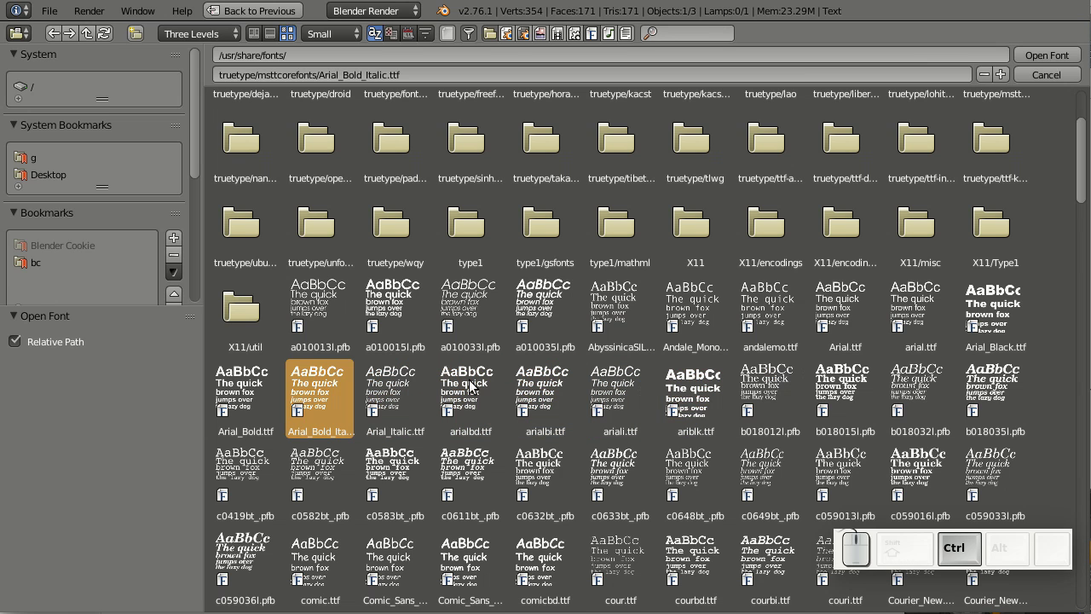
Extend the selection down to Courier_New_Italic.ttf, then select only DejaVuSans-Bold.ttf.
key("shift+Down")
key("shift+Down")
key("shift+Down")
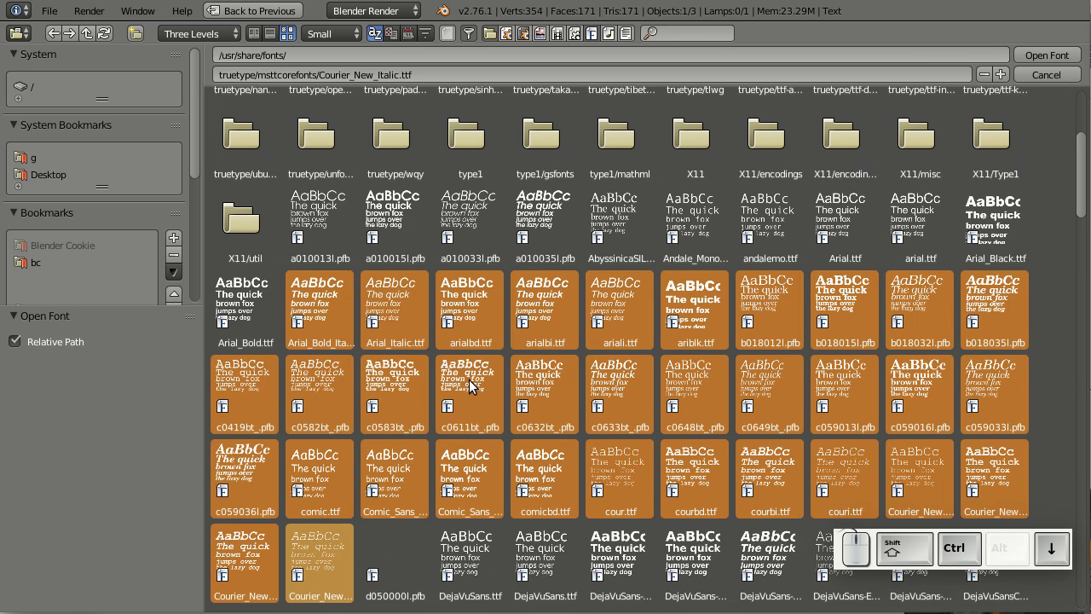
key("shift+Down")
key("shift+Down")
key("shift+Down")
key("shift+Down")
key("shift+Up")
key("shift+Up")
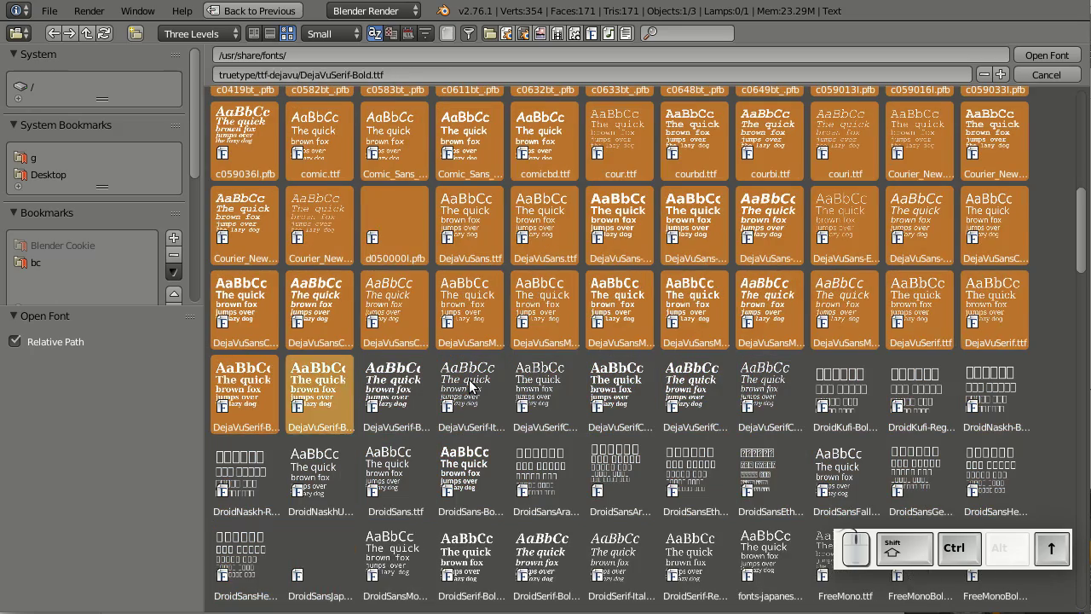
key("shift+Up")
key("shift+Up")
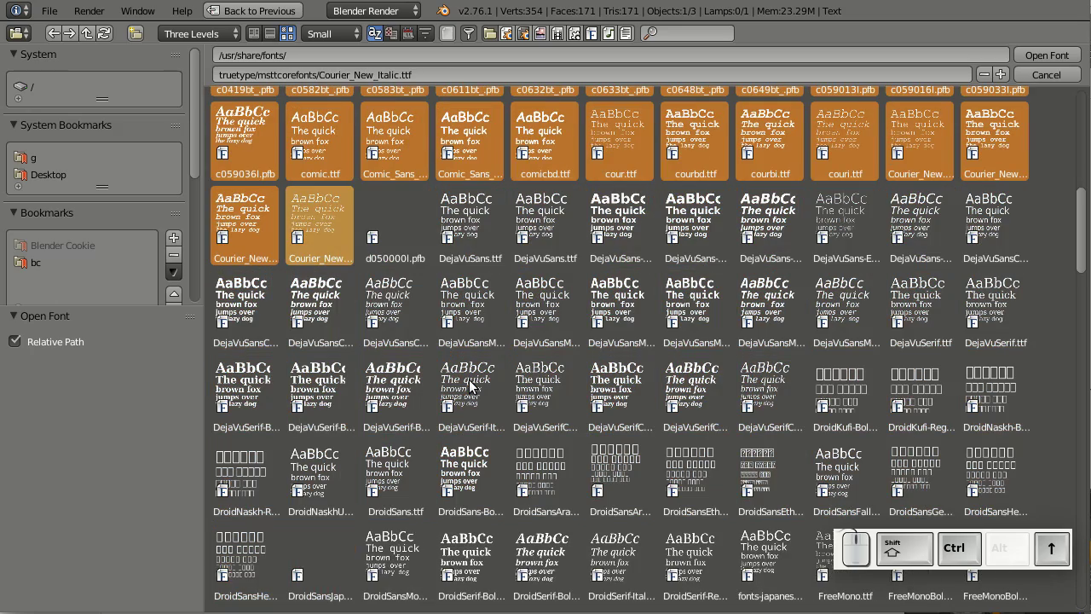
left_click(635, 209)
Load DejaVuSans-Bold.ttf as the Text object's font, then open the File menu.
left_click(1042, 55)
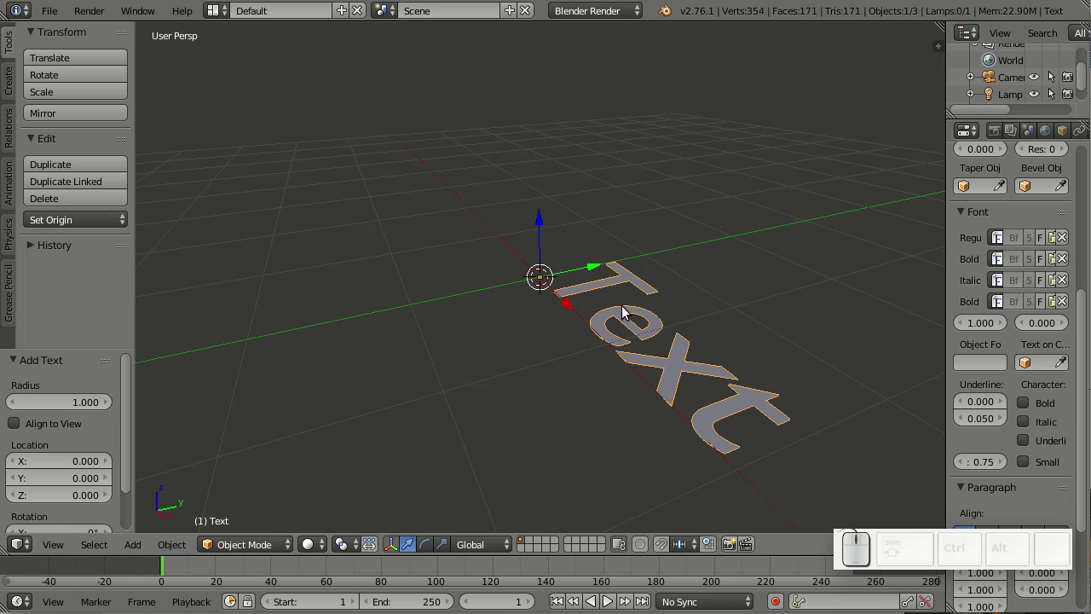
scroll(597, 367, "down", 8)
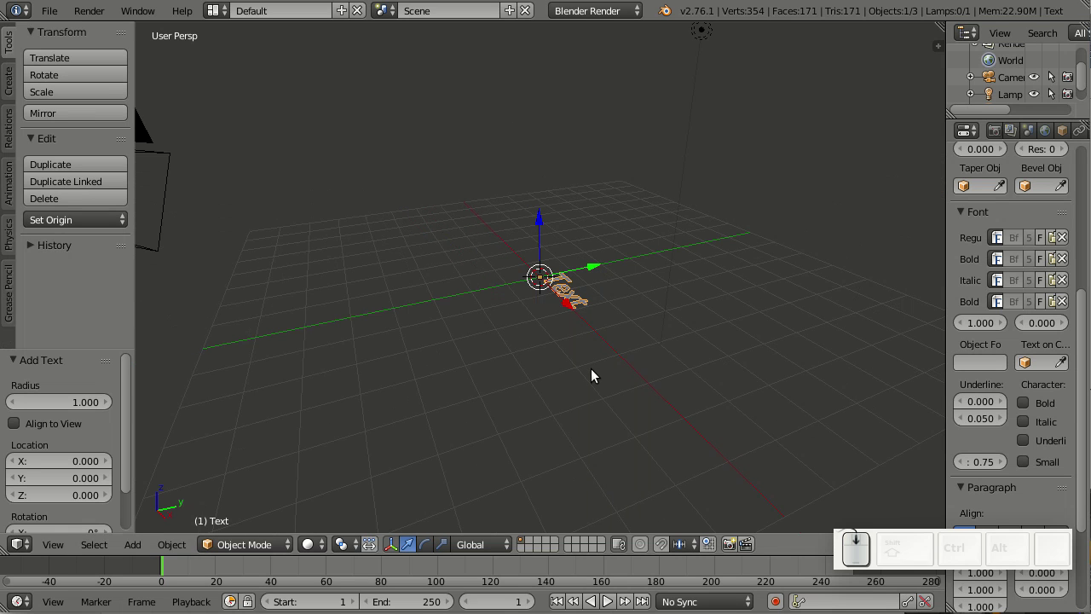
scroll(590, 368, "up", 8)
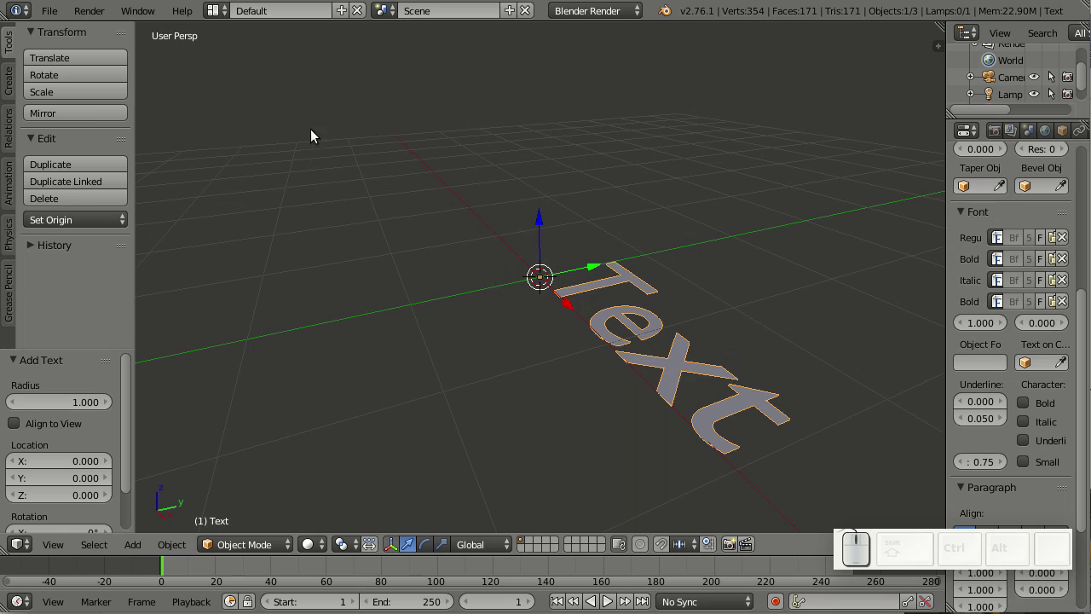
left_click(53, 13)
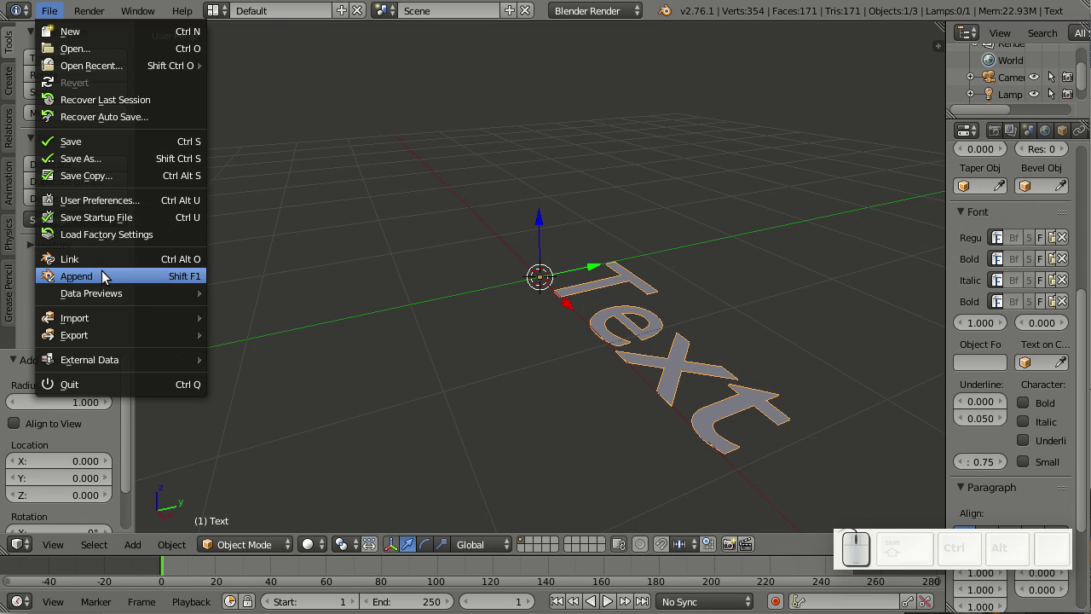
Open File > Append on /home/g/Videos/bc/ with recursion set to Blend File, after briefly trying One Level.
left_click(74, 278)
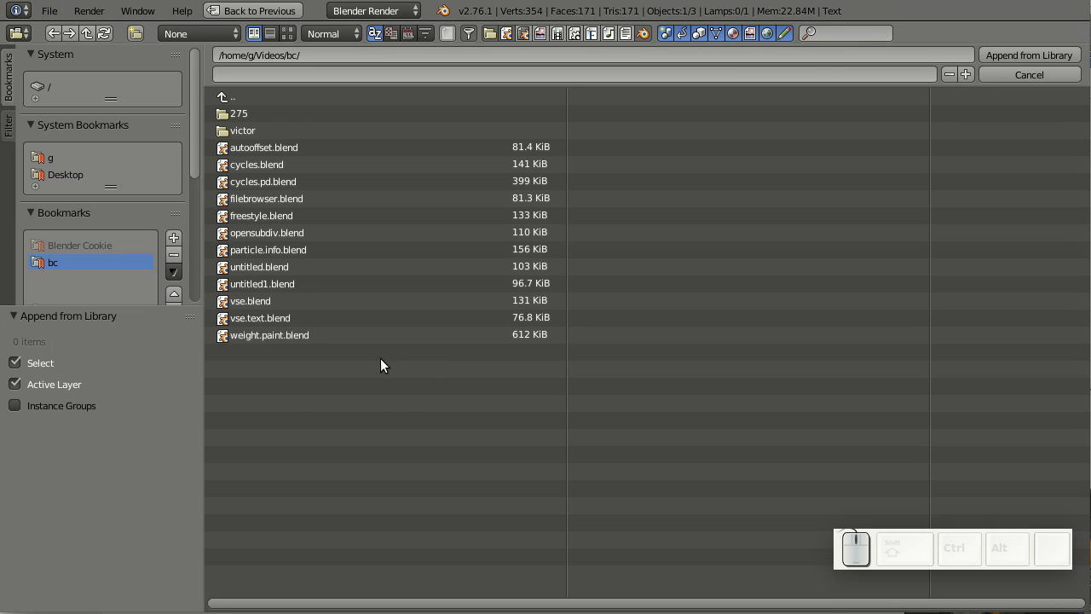
left_click(189, 34)
left_click(213, 73)
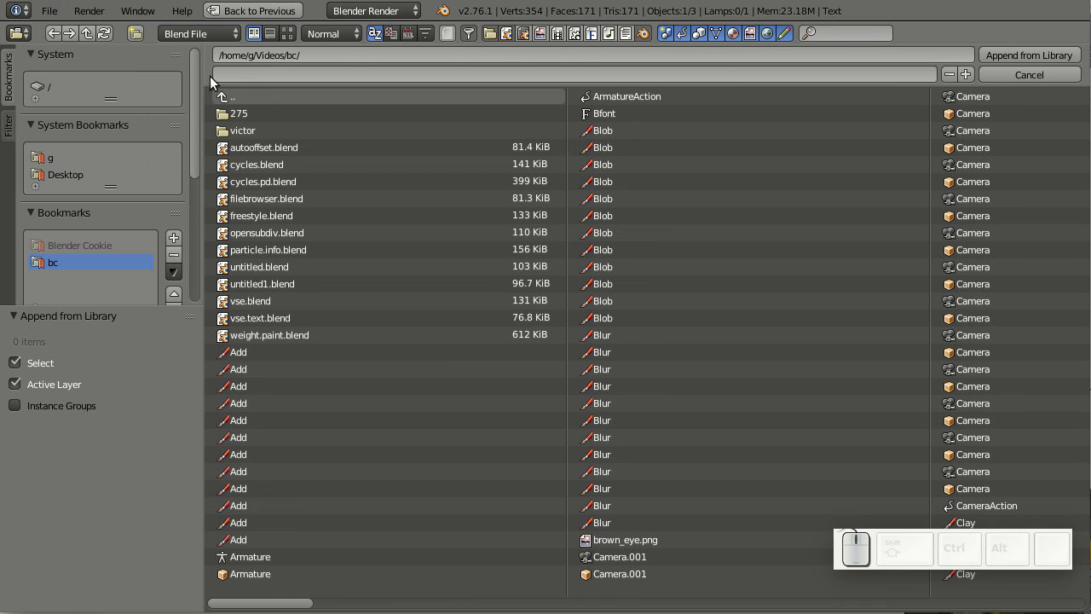
left_click(228, 34)
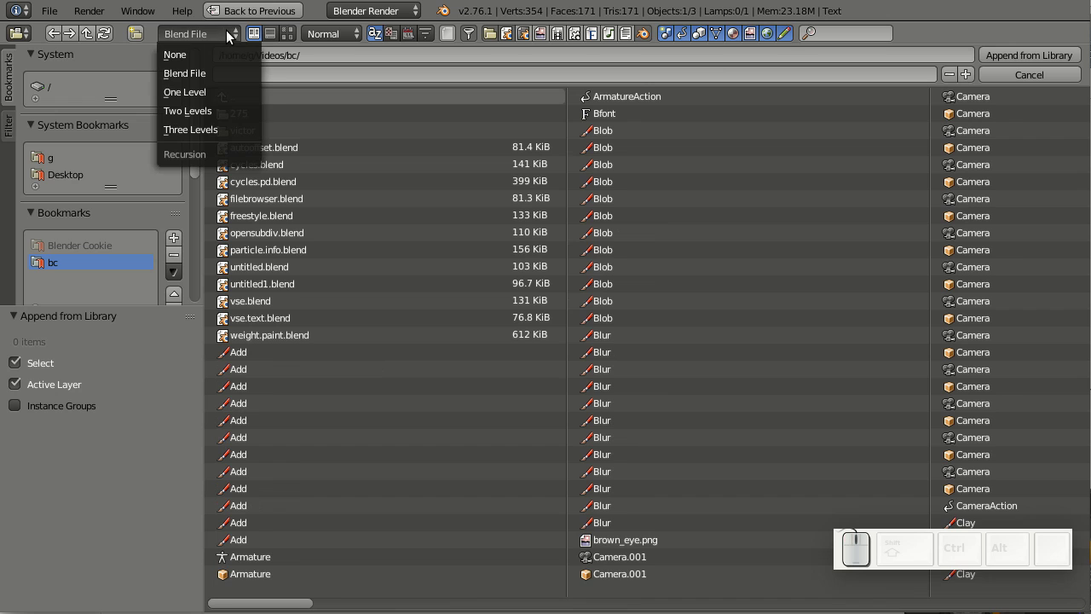
left_click(205, 92)
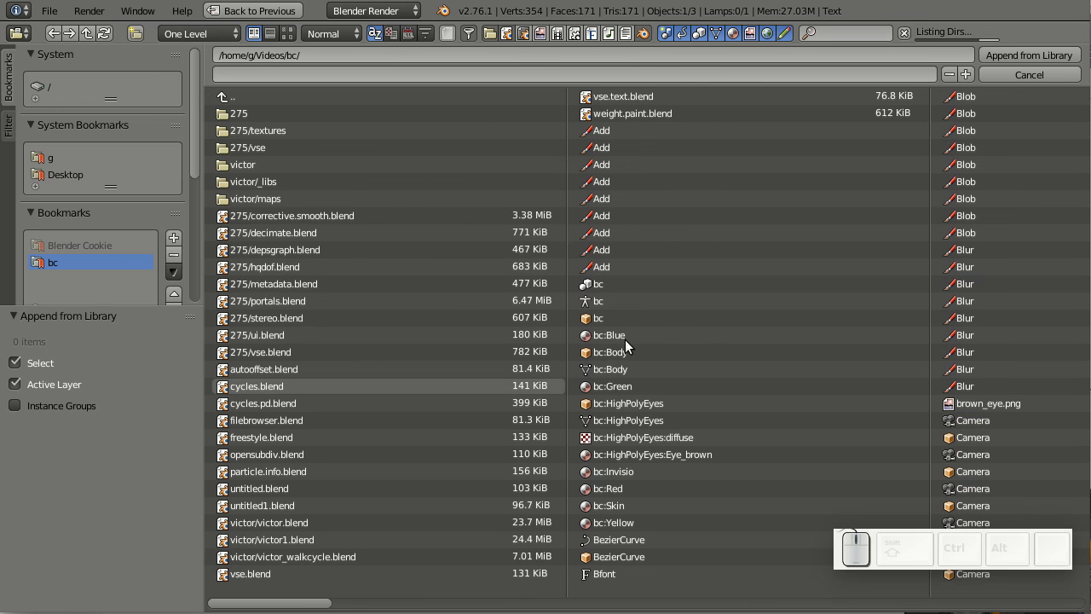
left_click(213, 34)
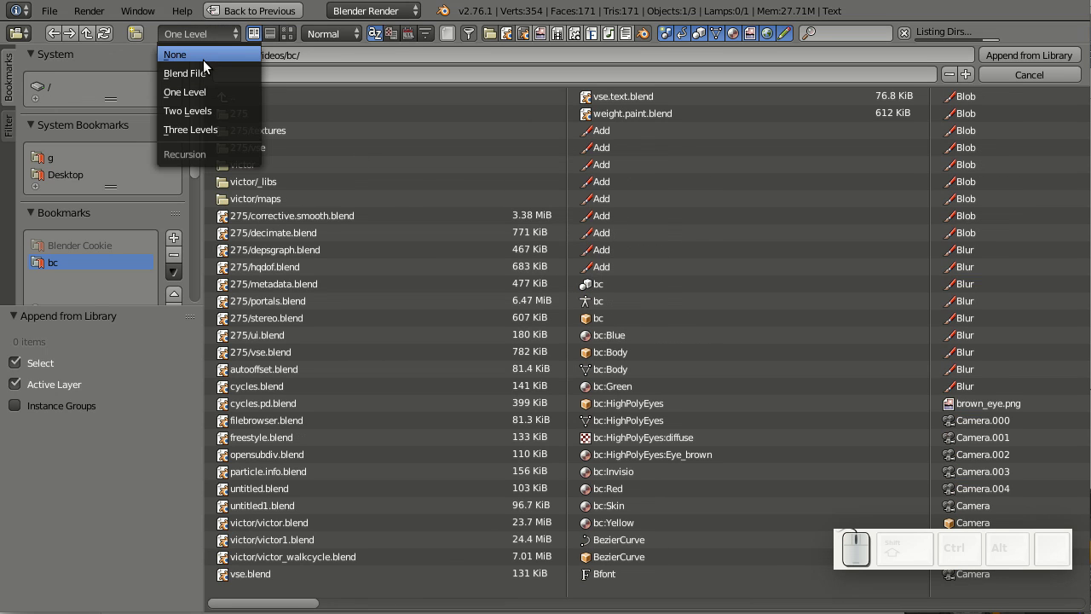
left_click(183, 71)
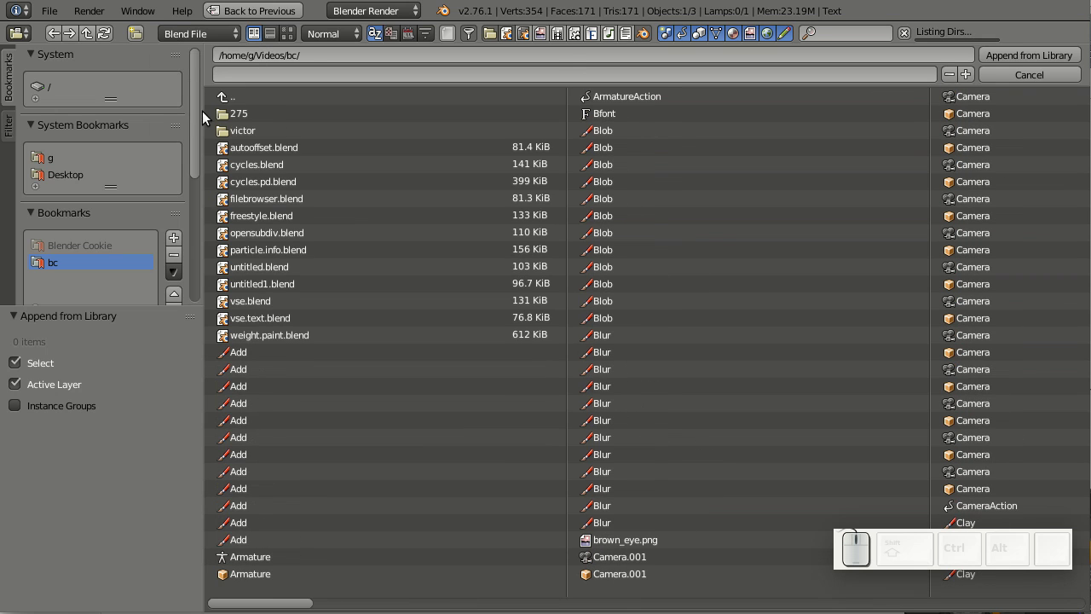
Switch the append browser to thumbnails and filter it to object data-blocks such as Camera, Cone and Cube.
left_click(287, 33)
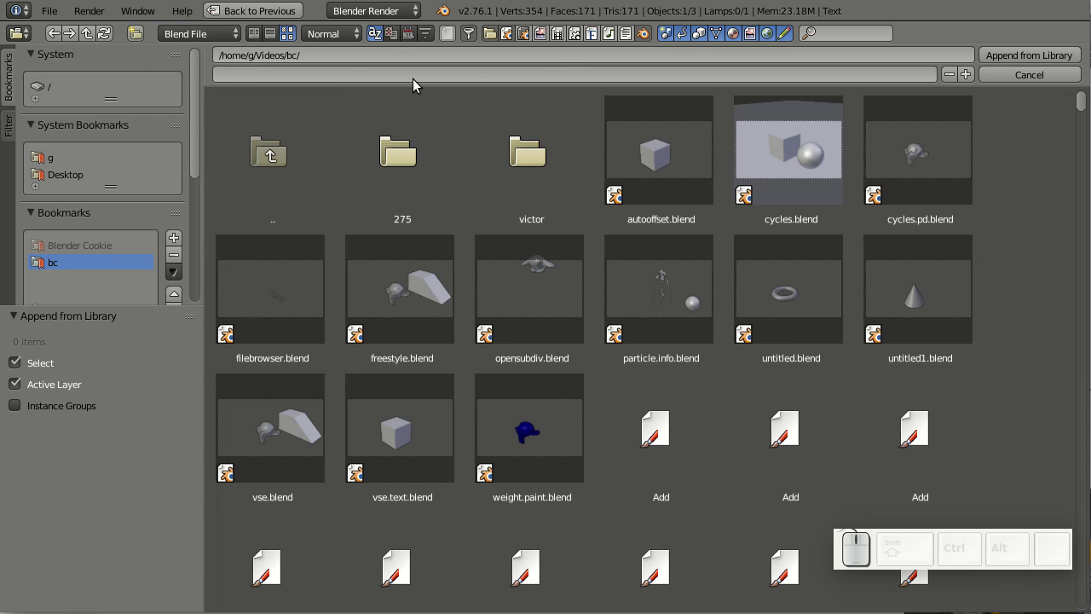
mouse_move(1082, 111)
left_mouse_down()
mouse_move(1079, 182)
mouse_move(1072, 107)
left_mouse_up()
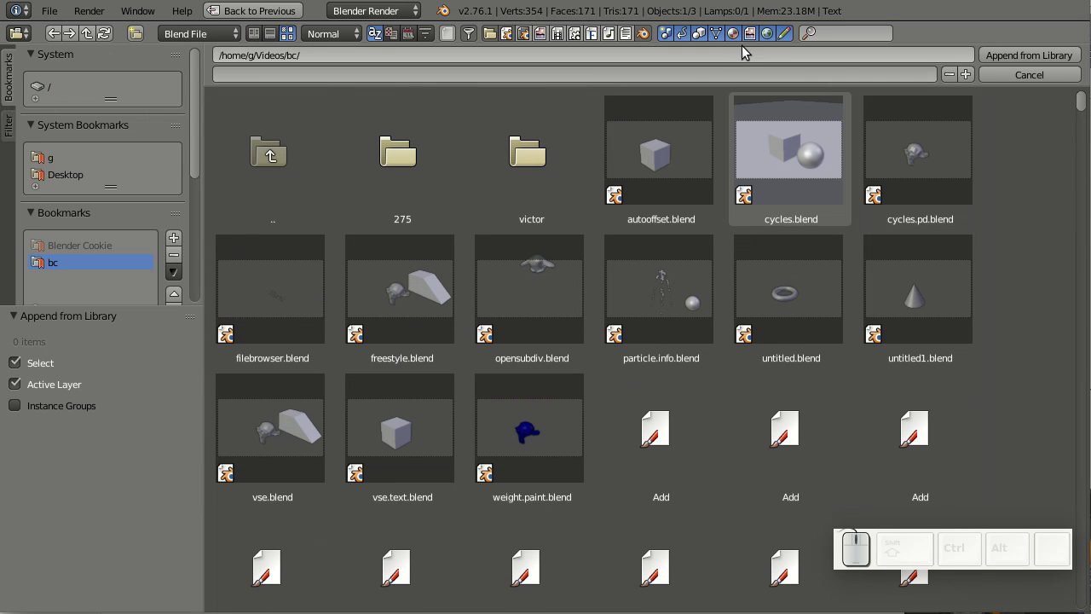
left_click(699, 34)
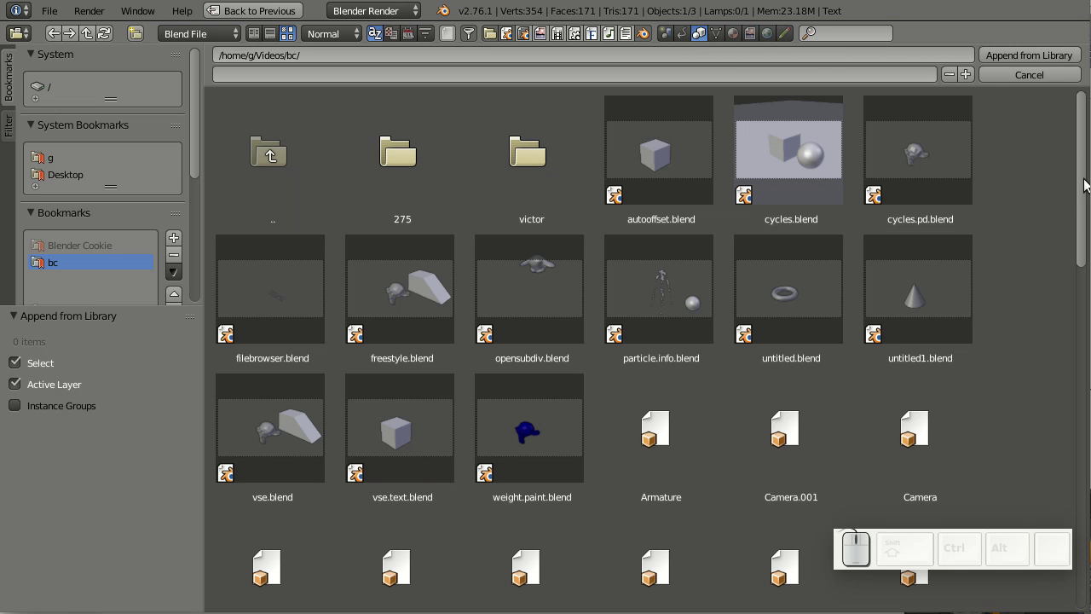
left_click_drag(1081, 186, 1074, 321)
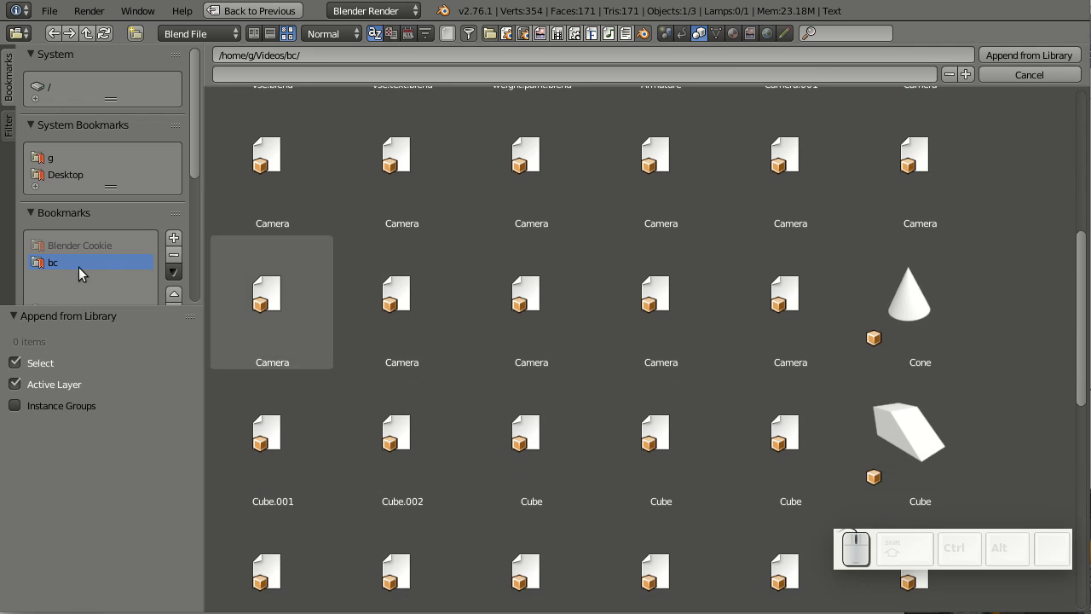
left_click(8, 128)
Turn off the Groups filter so only Objects remain, then scroll through the Camera, Cone, Cube and Lamp thumbnails.
left_click_drag(193, 140, 190, 197)
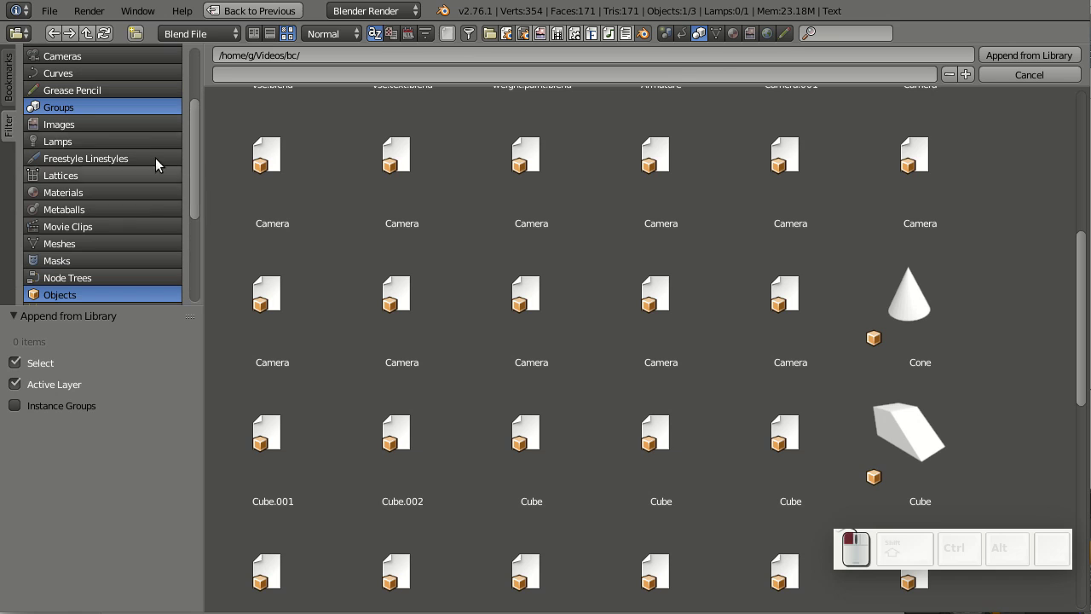
left_click(72, 110, "shift")
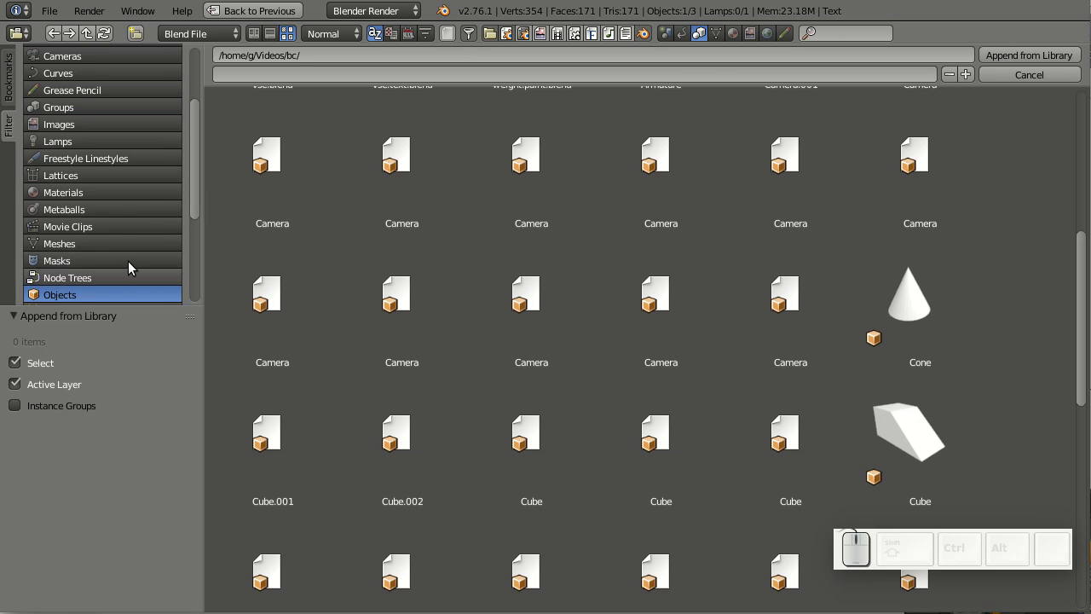
left_click_drag(196, 175, 197, 93)
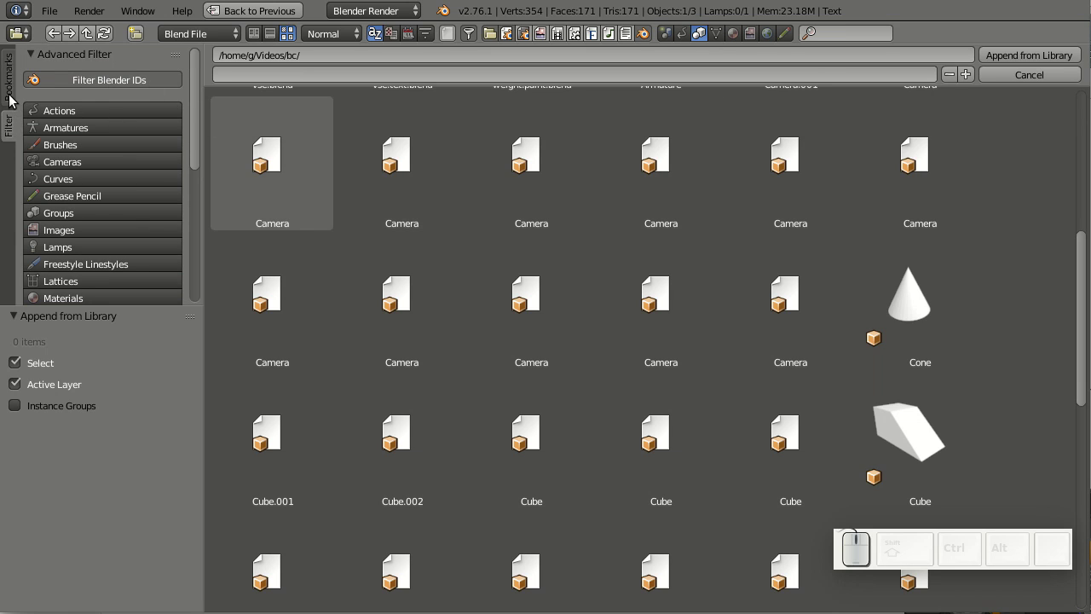
scroll(852, 341, "down", 5)
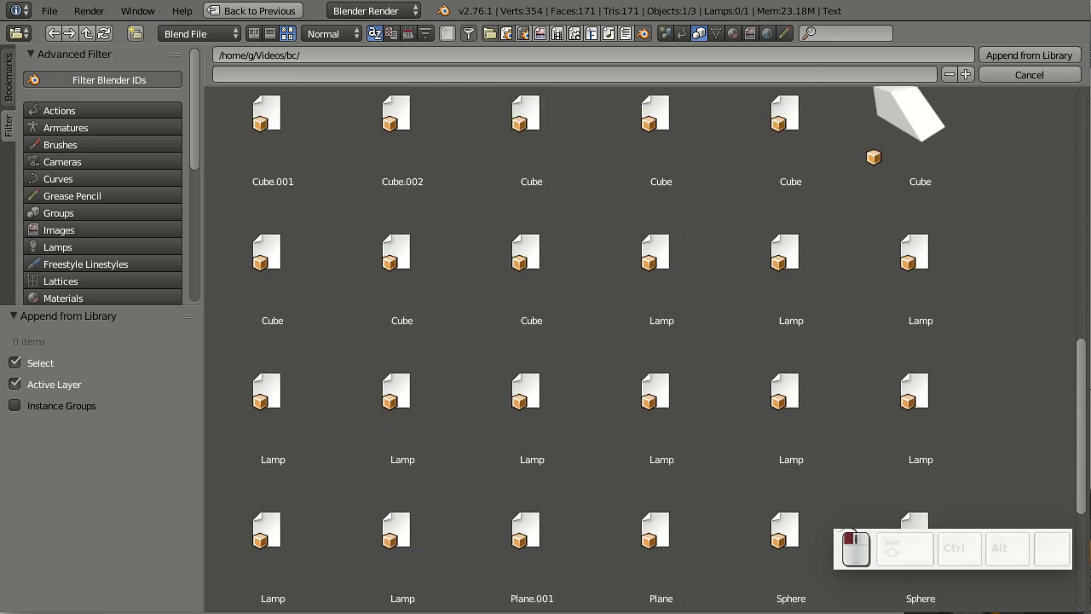
scroll(1079, 512, "down", 4)
left_click_drag(1080, 516, 1078, 339)
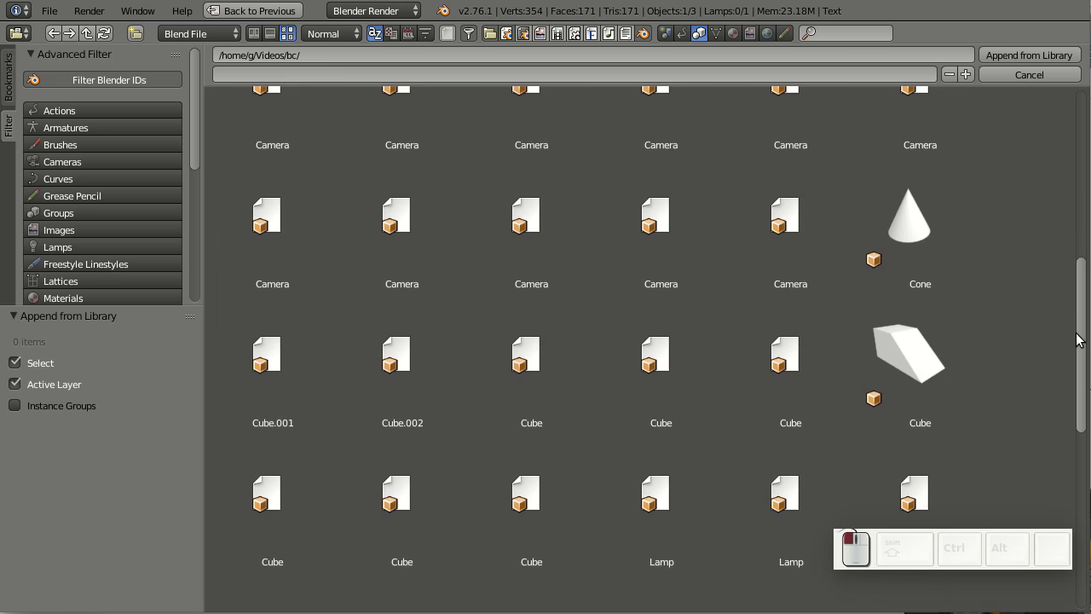
left_click_drag(1078, 339, 1074, 353)
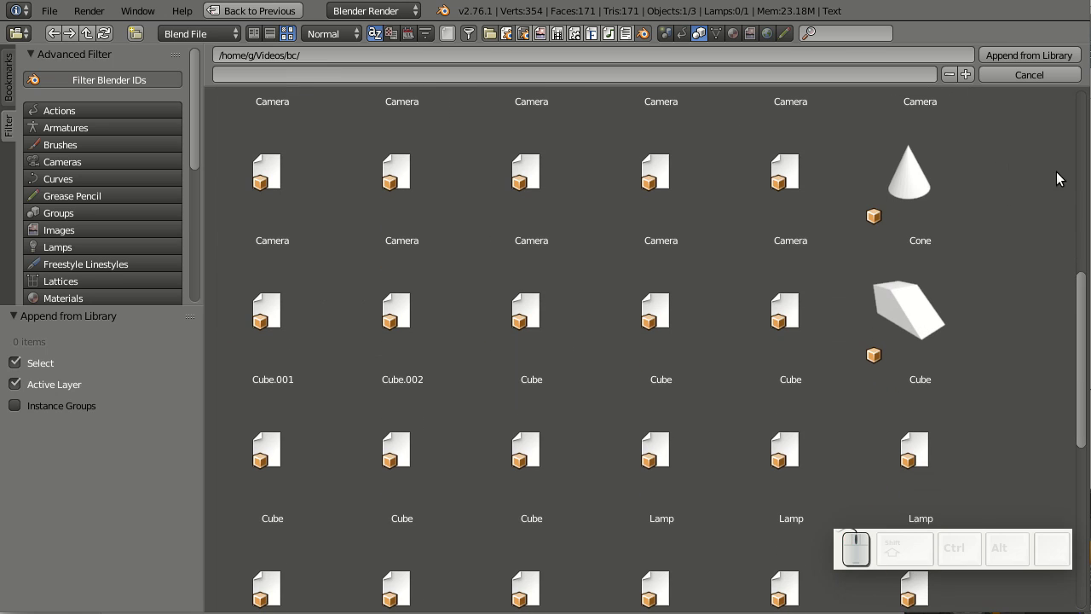
Box-select the Camera, Cone and Cube objects, add the Cube and Lamp entries, and append them into the scene.
left_click_drag(978, 203, 245, 346)
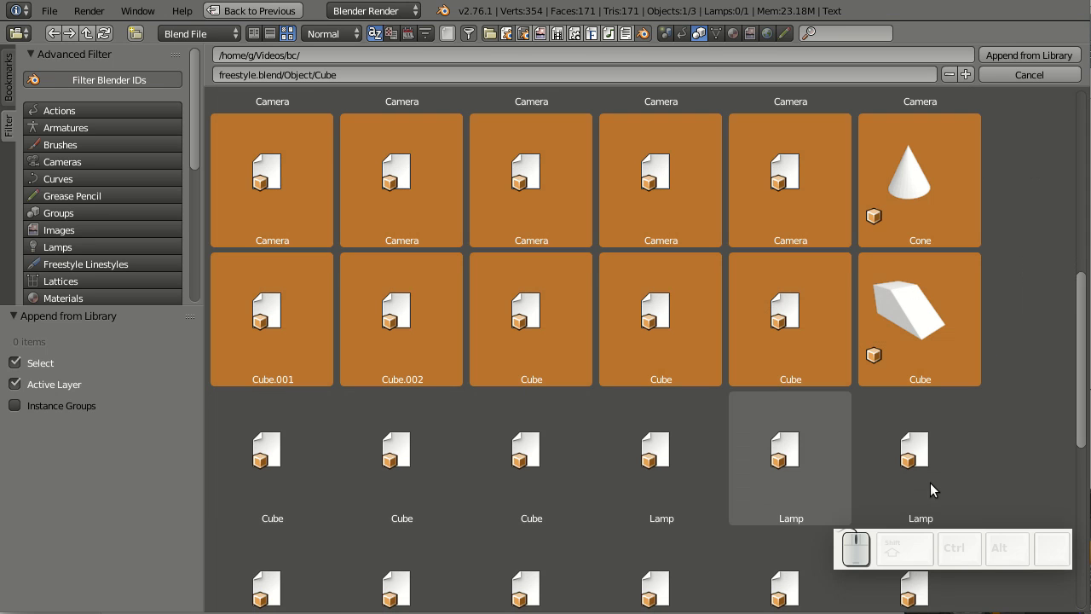
left_click(414, 456, "shift")
left_click(287, 461, "shift")
left_click(585, 463, "shift")
left_click(767, 453, "shift")
left_click(683, 462, "shift")
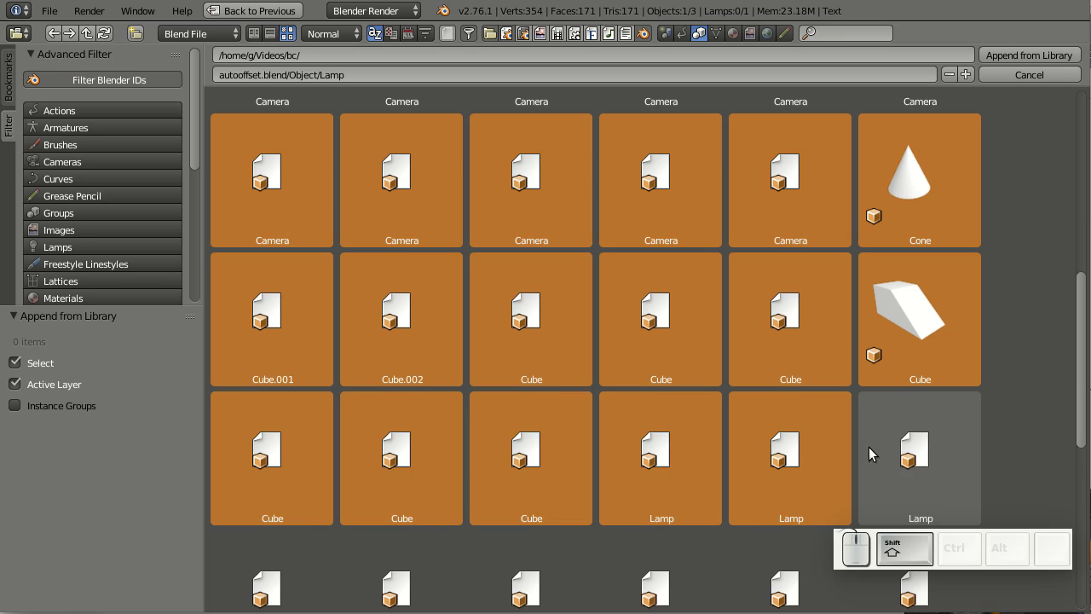
left_click(899, 454, "shift")
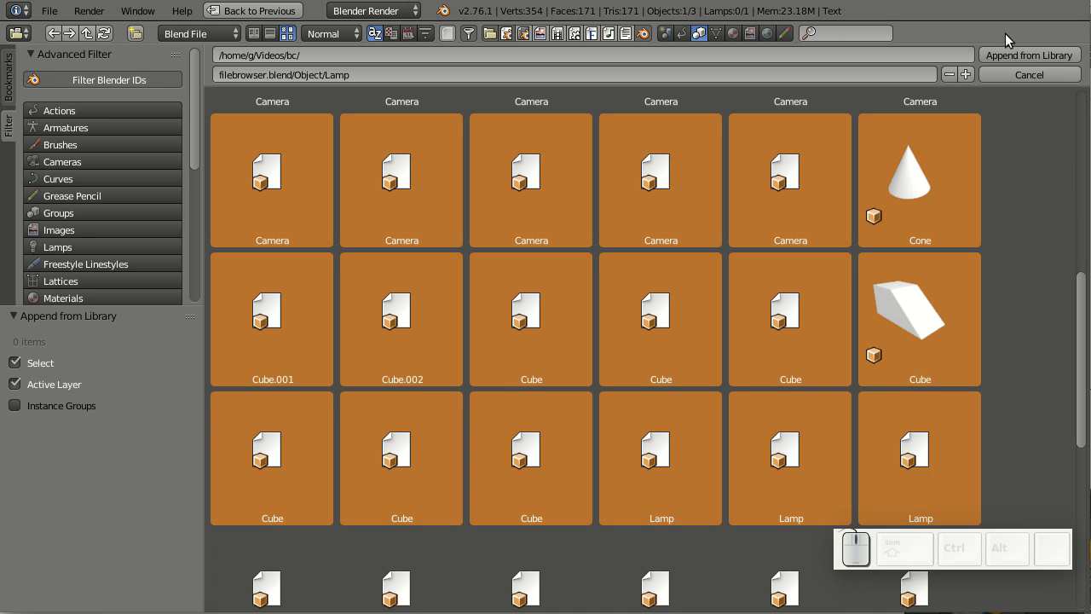
left_click(1020, 57)
scroll(597, 323, "down", 8)
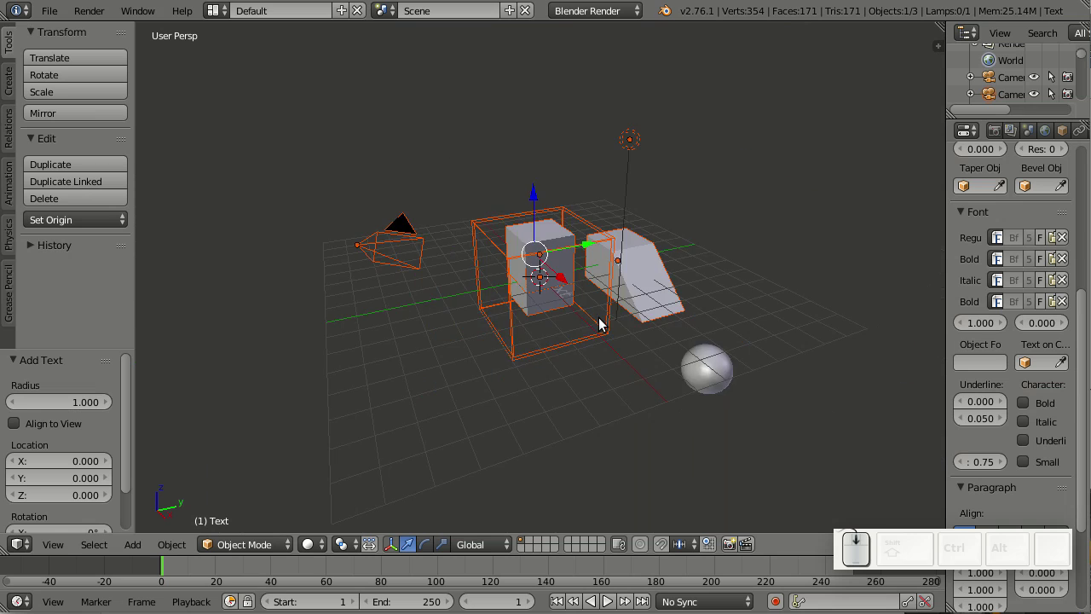
Start a new blend file, confirming the reload of the start-up scene.
scroll(598, 324, "up", 5)
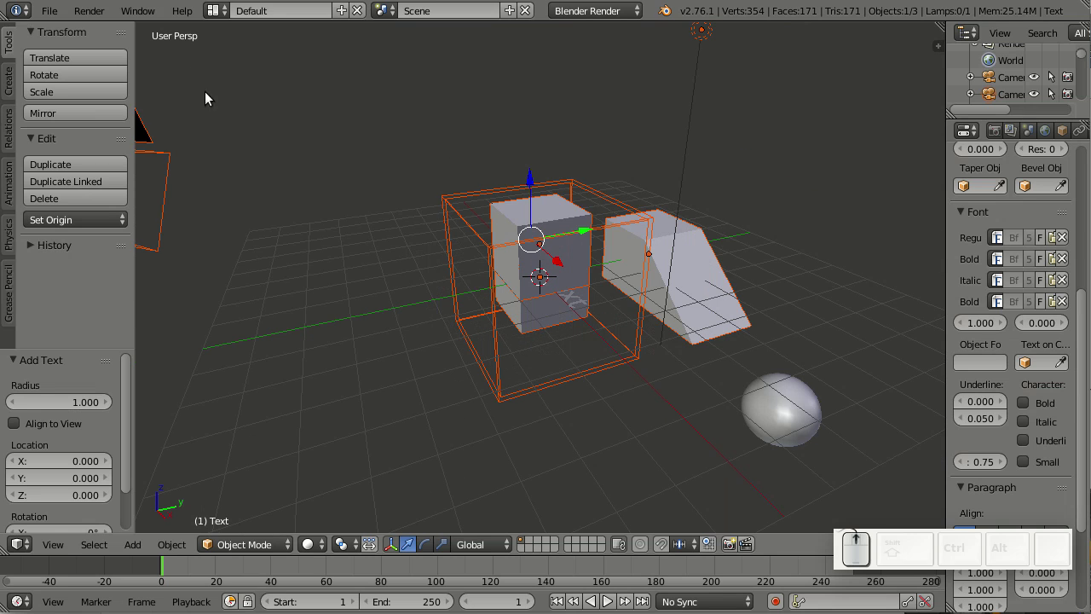
left_click(47, 11)
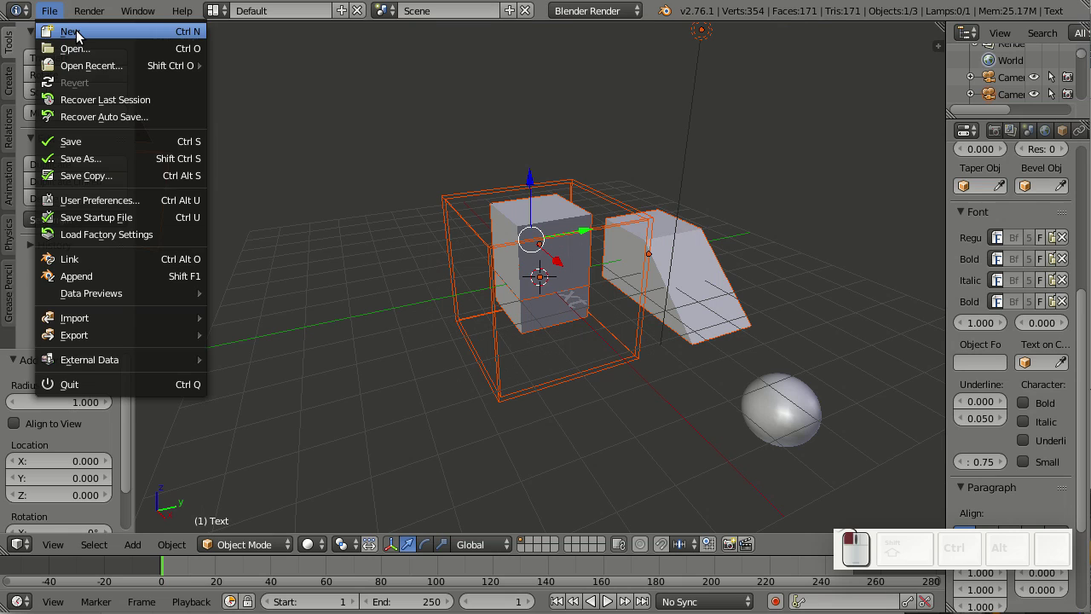
left_click(70, 32)
left_click(86, 43)
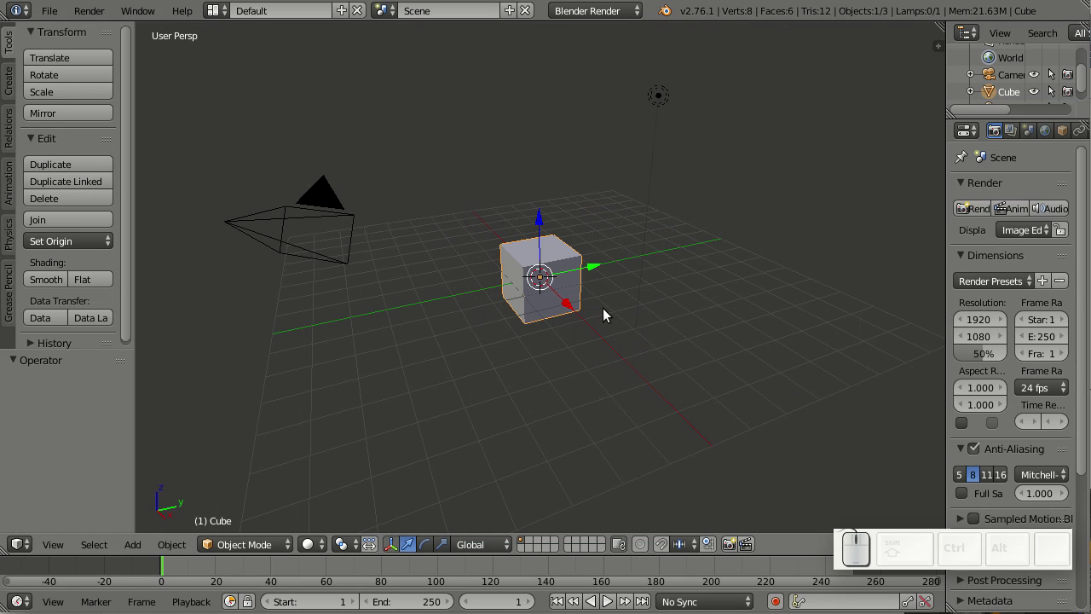
Delete the default cube, add a Mesh Torus, frame it and shade it smooth.
key("Delete")
key("shift+a")
left_click(560, 210)
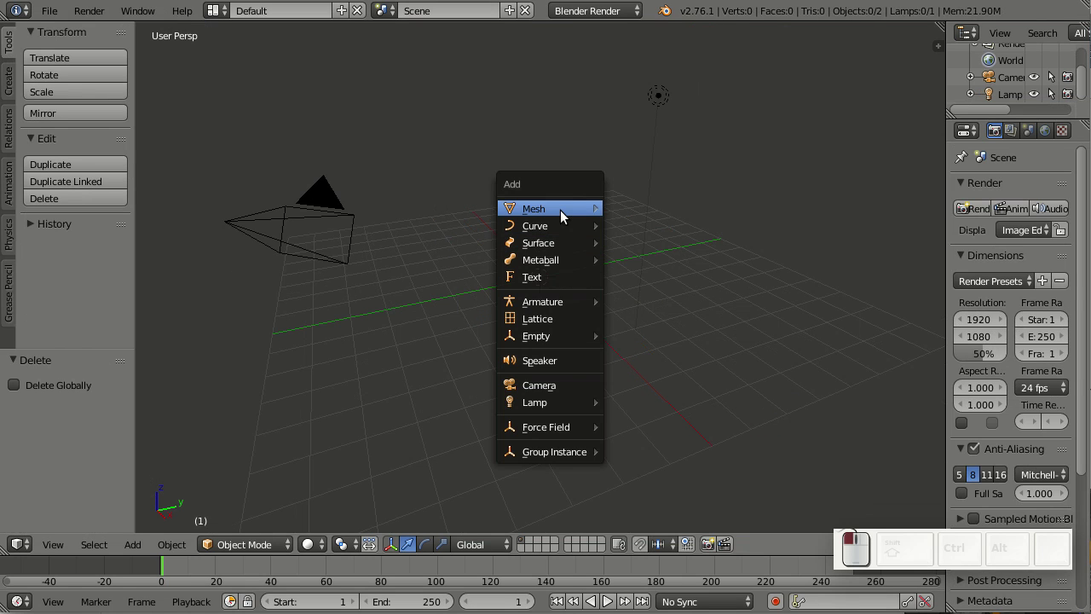
left_click(640, 328)
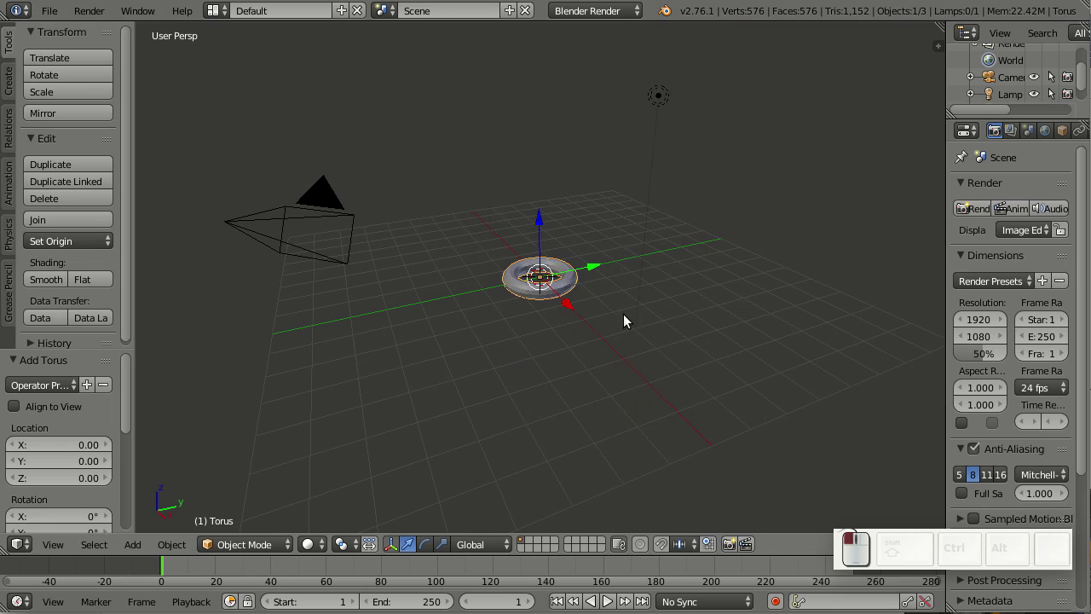
key("KP_Decimal")
left_click(55, 279)
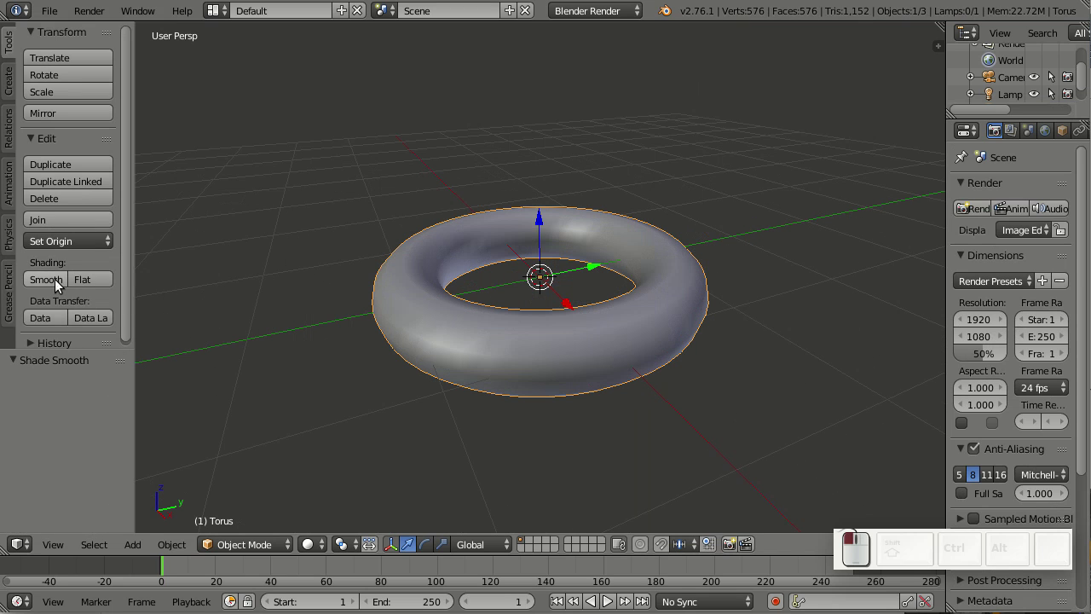
left_click(52, 11)
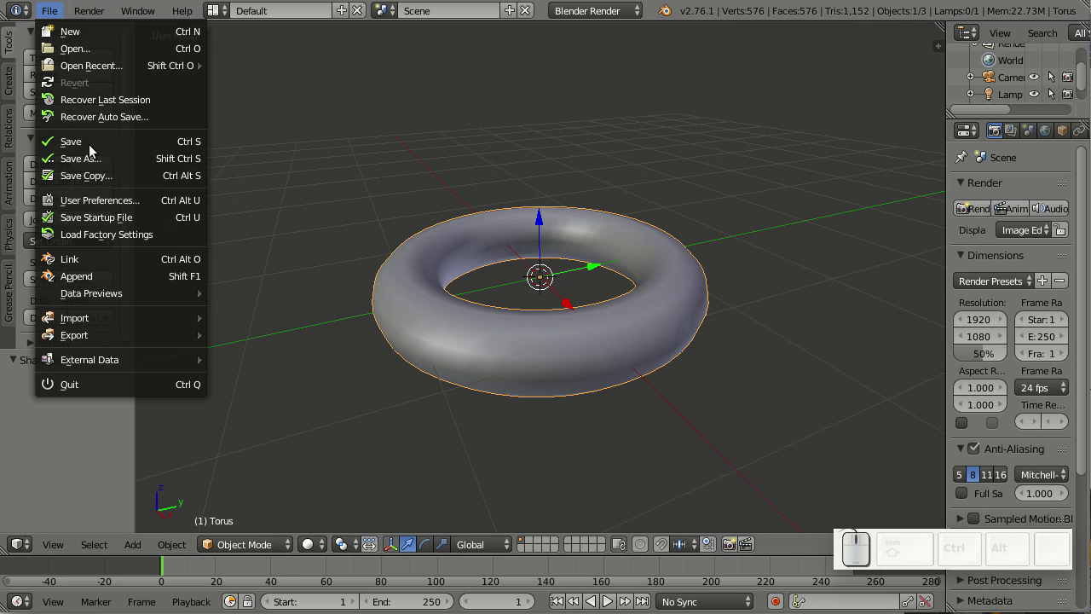
Save the torus scene as untitled.blend and refresh its data-block previews.
left_click(92, 141)
left_click(1019, 57)
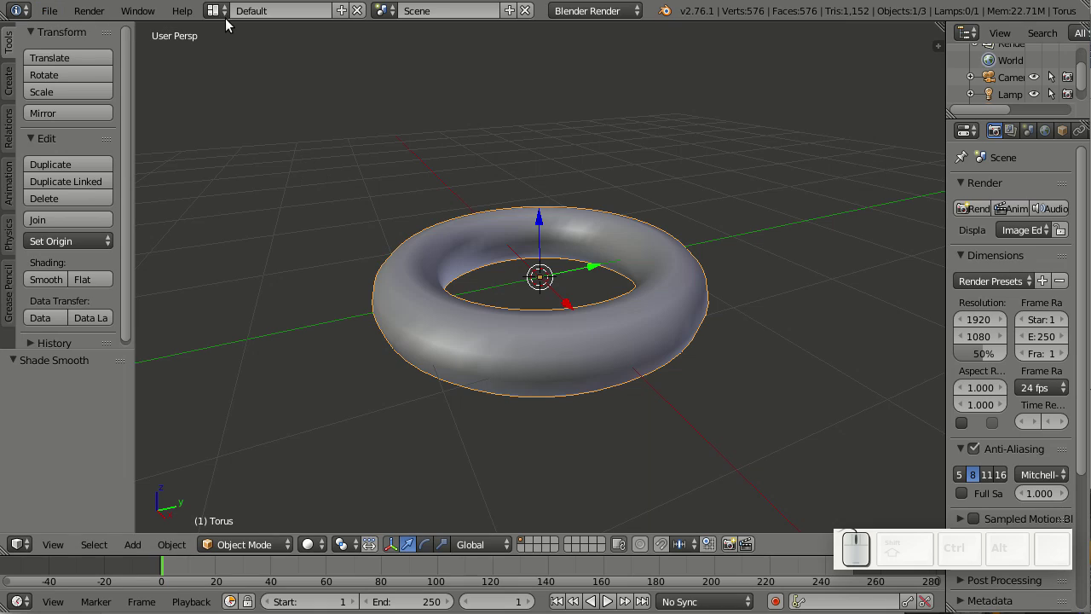
left_click(47, 13)
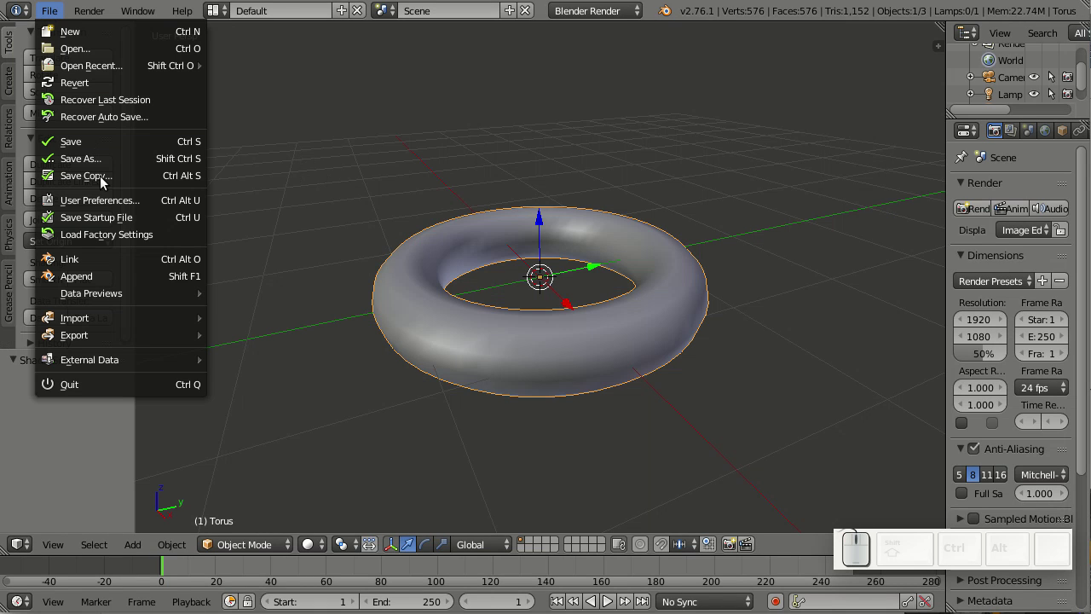
mouse_move(111, 292)
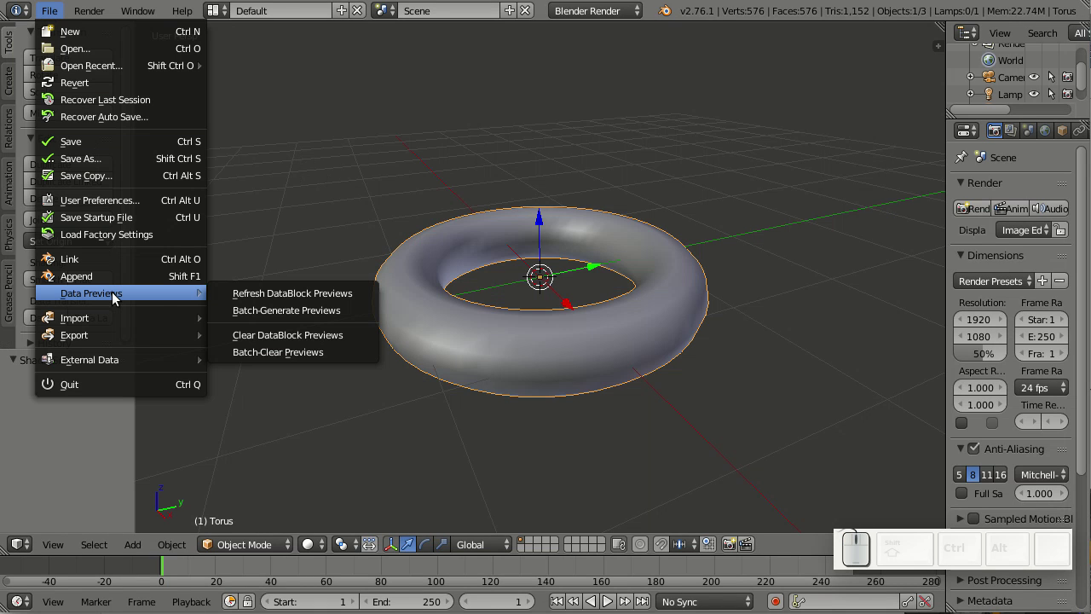
left_click(275, 293)
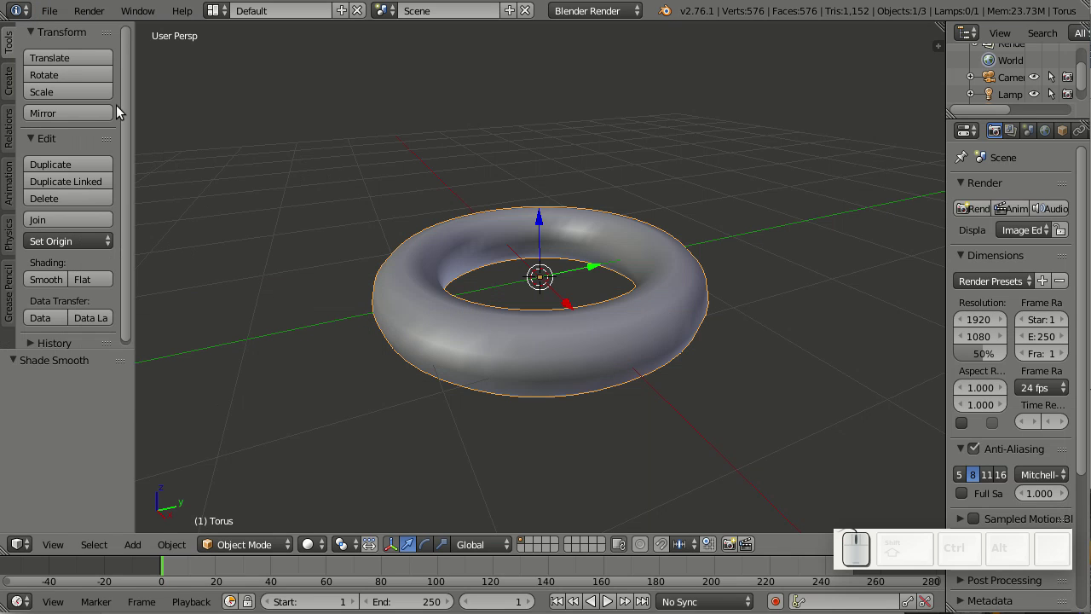
Batch-generate previews for untitled.blend.
left_click(51, 11)
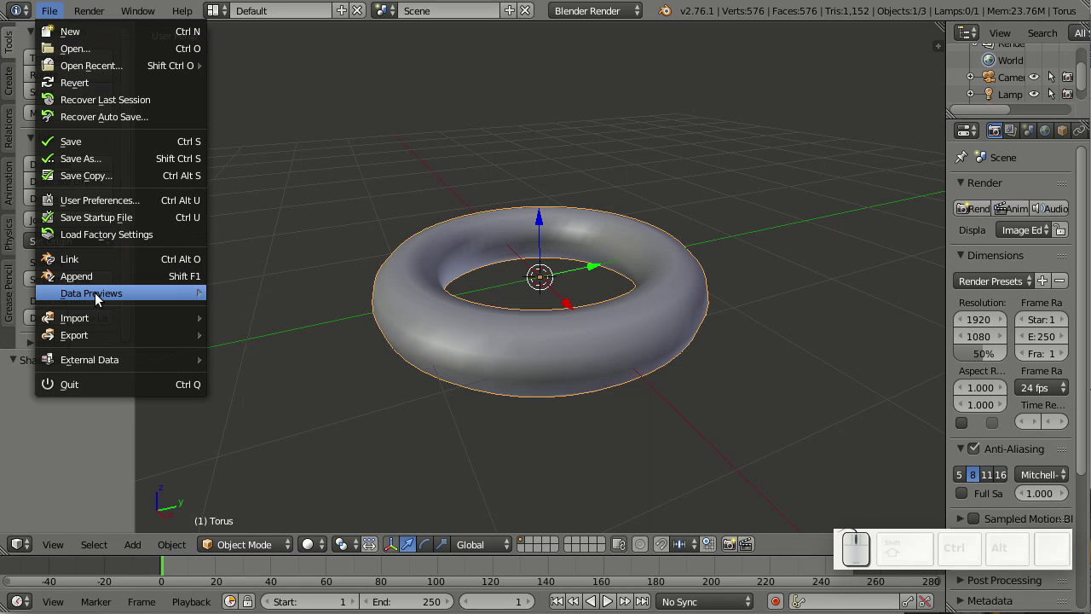
mouse_move(95, 292)
left_click(261, 312)
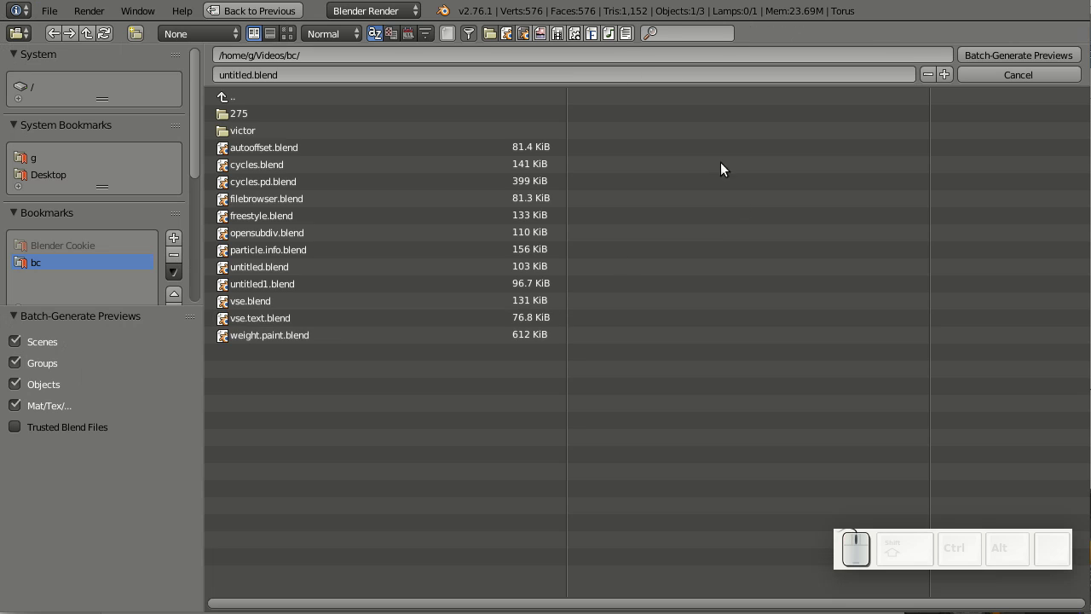
left_click(1001, 54)
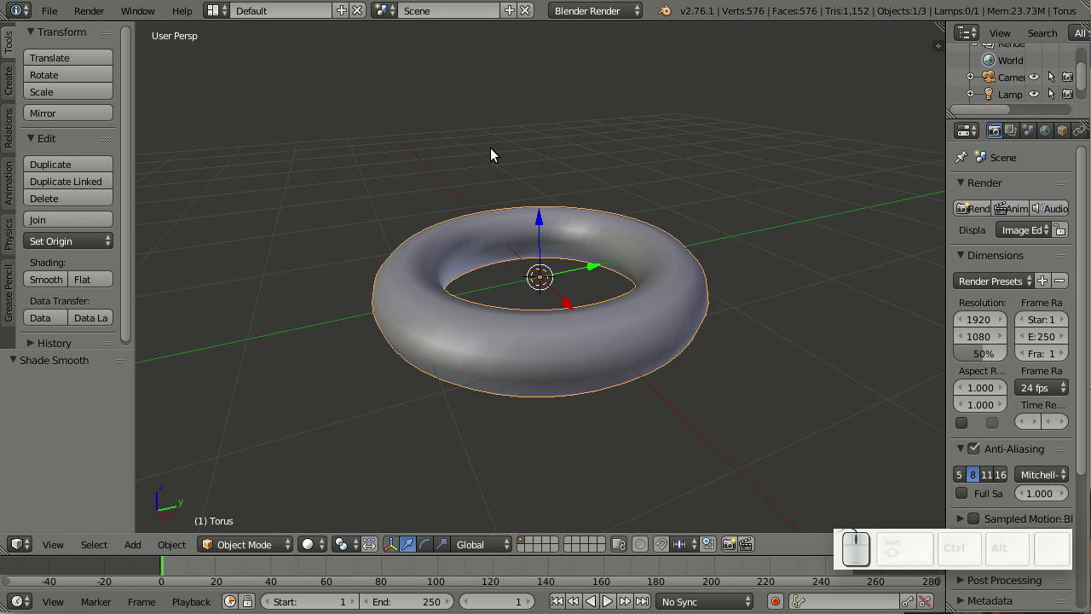
left_click(50, 11)
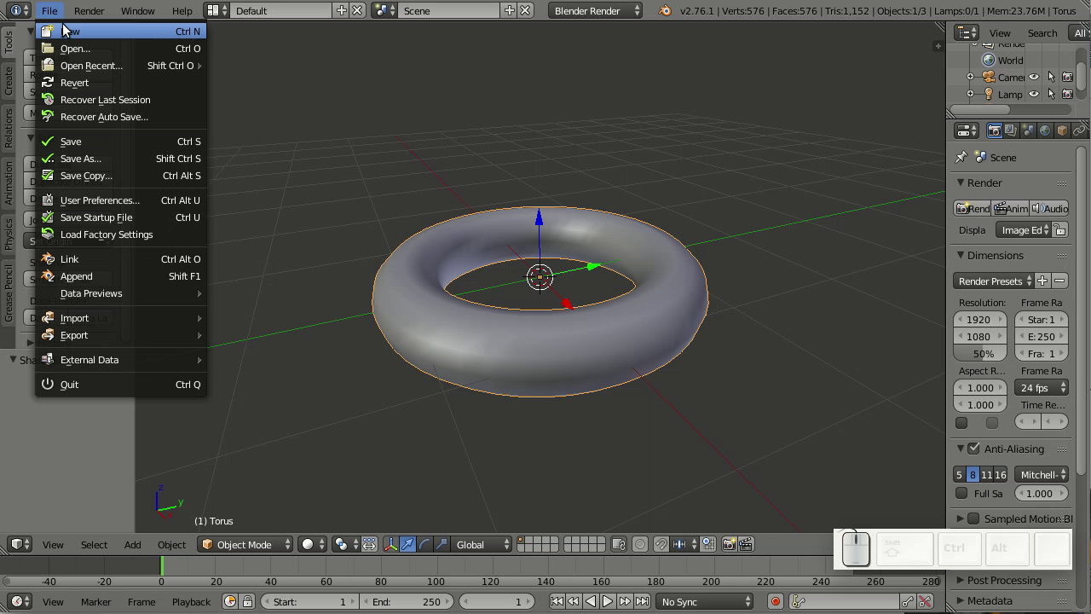
Reload the default scene and browse untitled.blend's Objects in the Append browser as preview thumbnails.
left_click(71, 34)
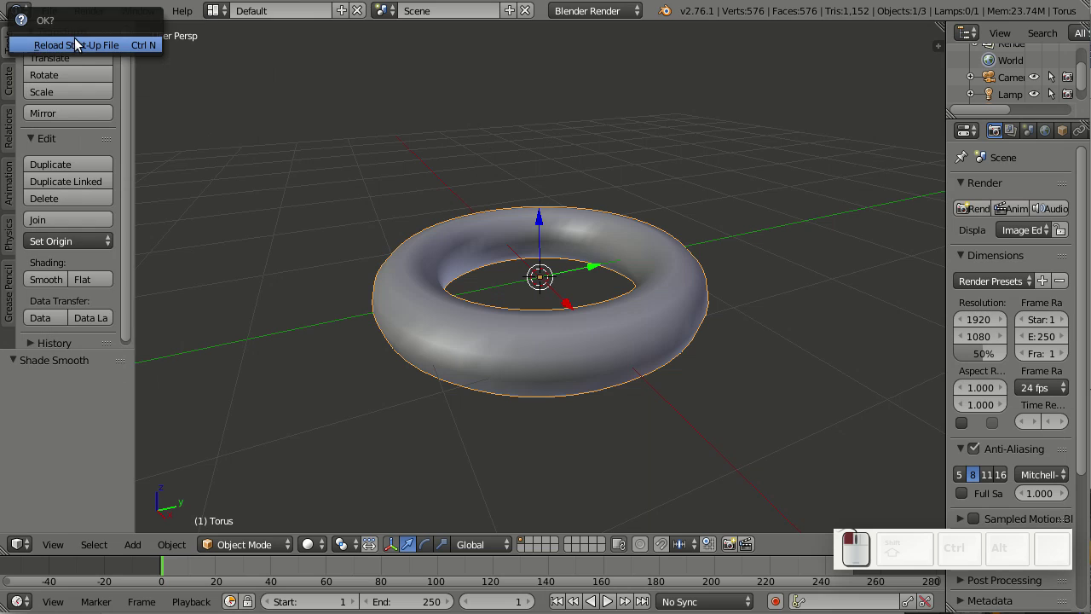
left_click(75, 45)
left_click(46, 11)
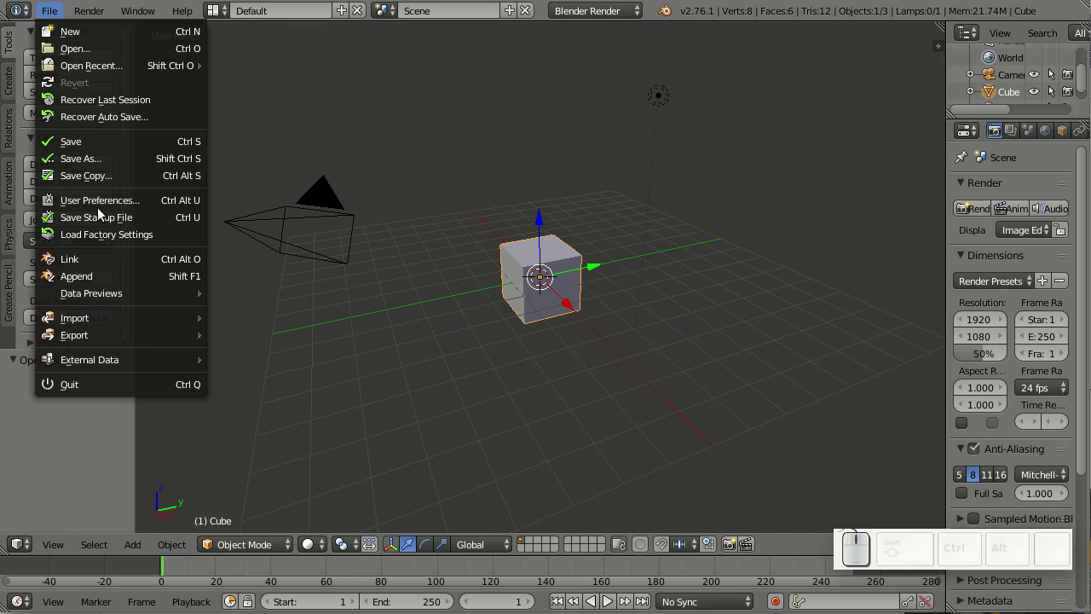
left_click(93, 276)
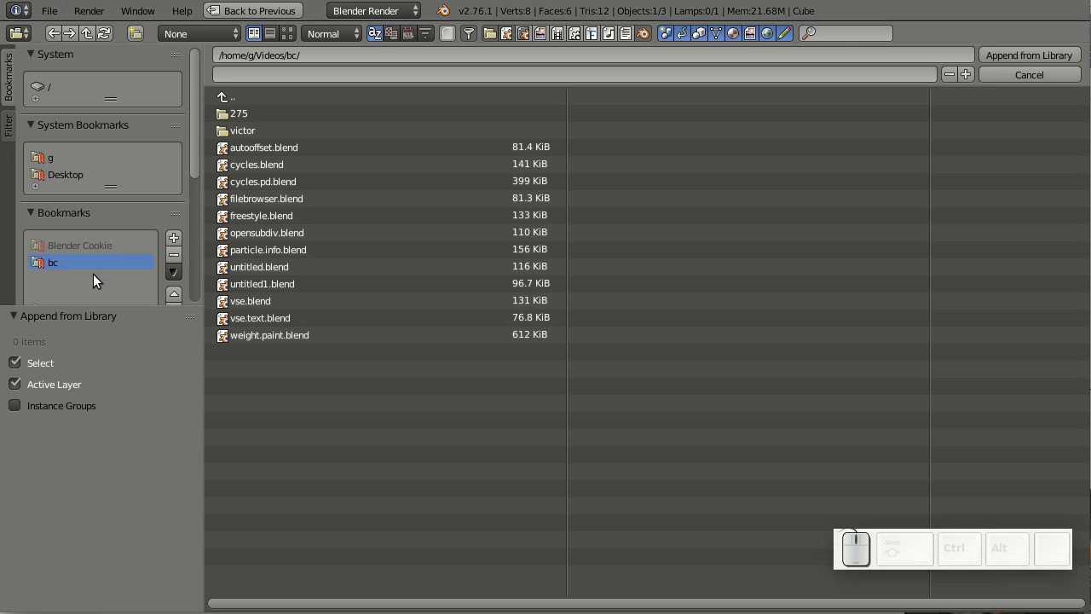
left_click(281, 266)
left_click(253, 211)
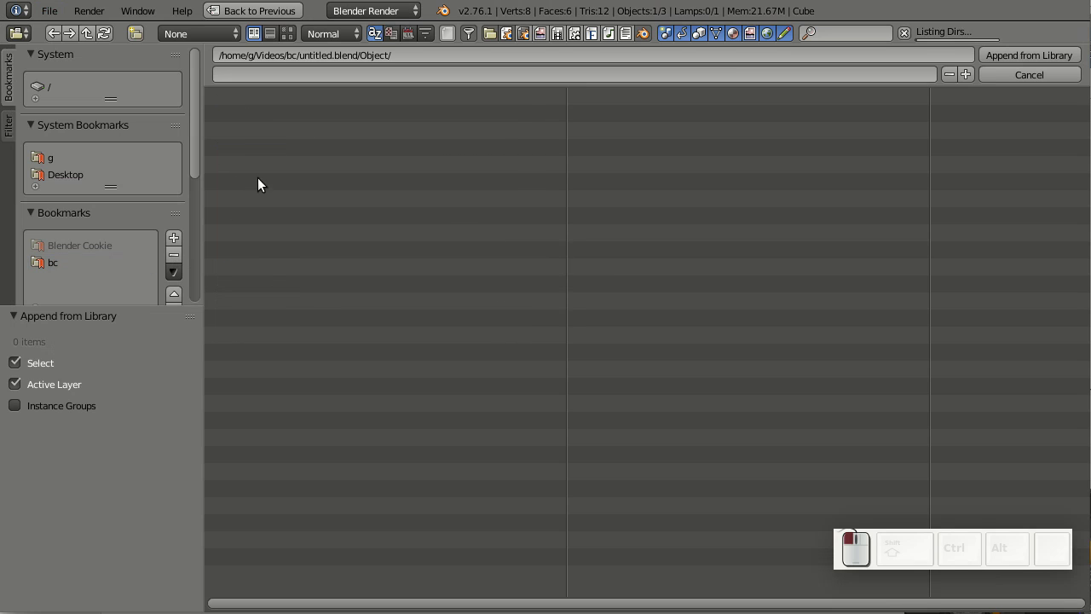
left_click(287, 34)
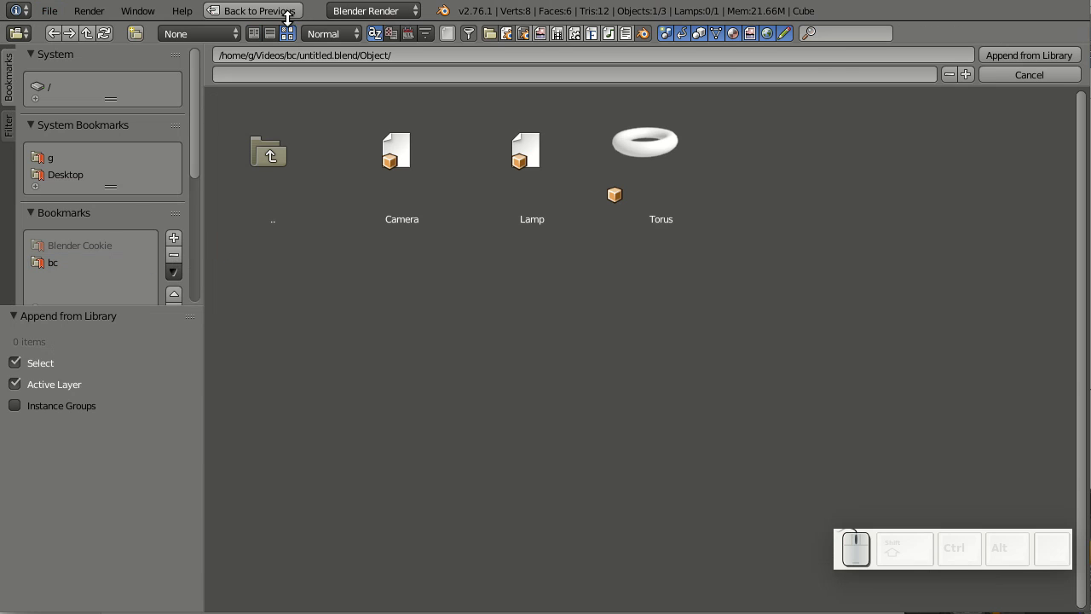